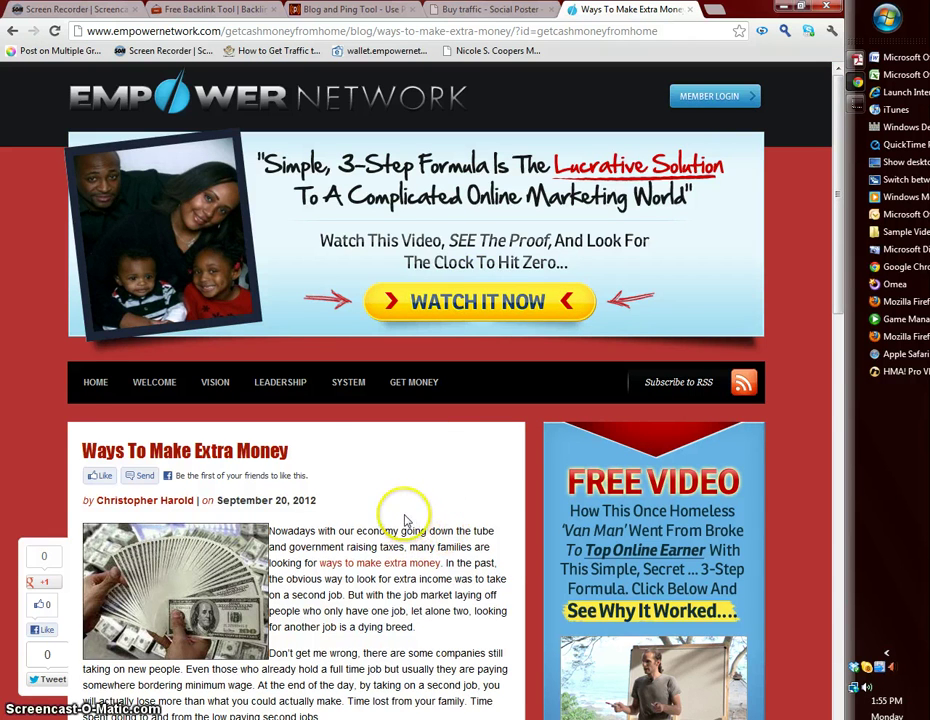
Step: Select the Empower Network post's full web address in the address bar for copying
scroll(405, 519, down, 2)
scroll(410, 460, up, 2)
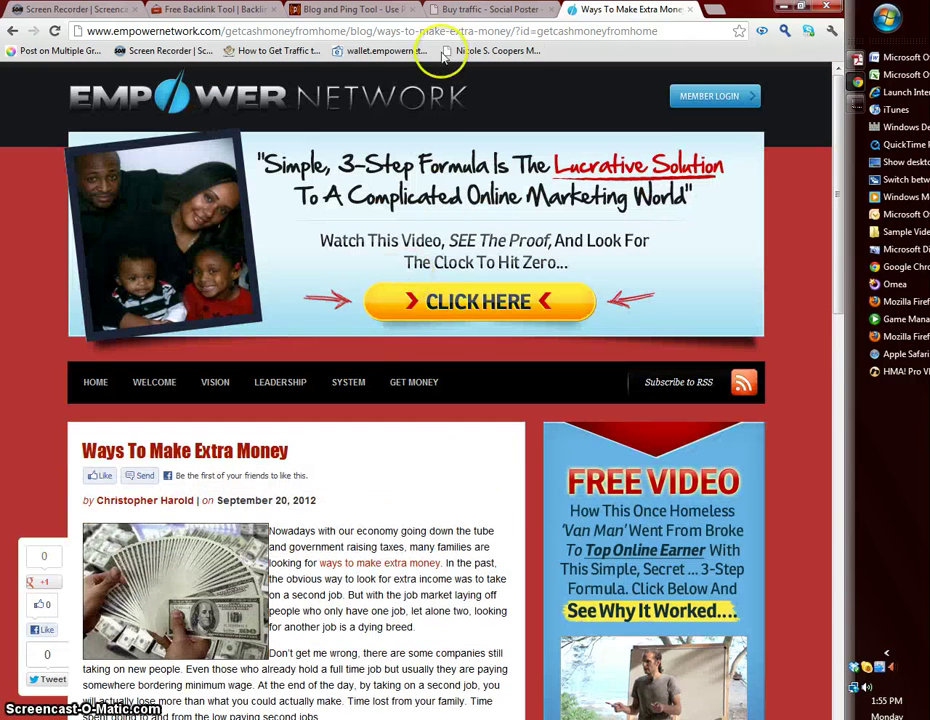
click(478, 31)
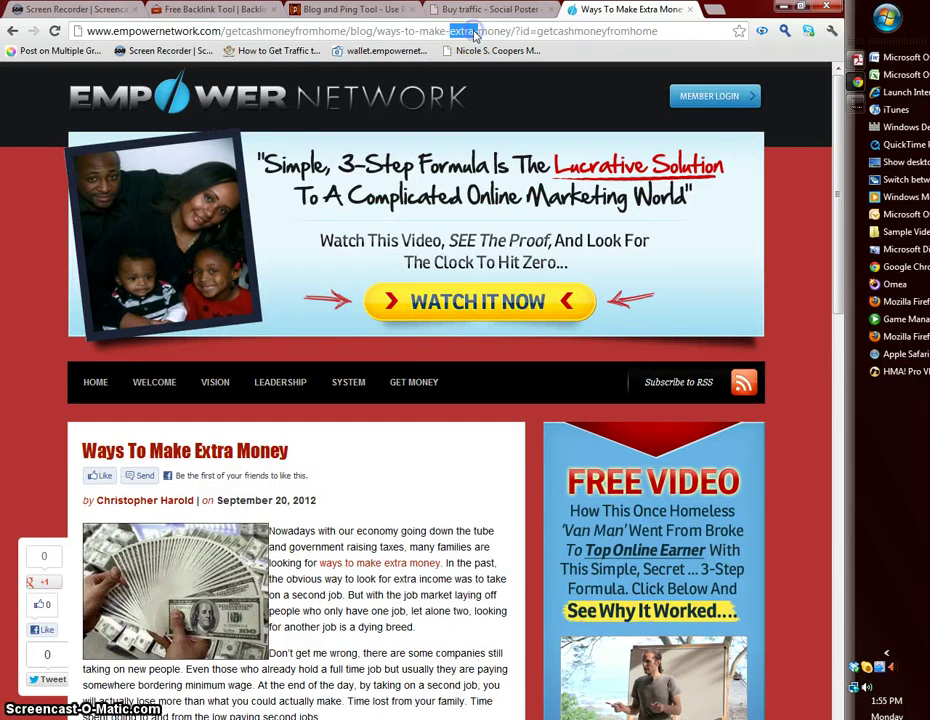
click(475, 33)
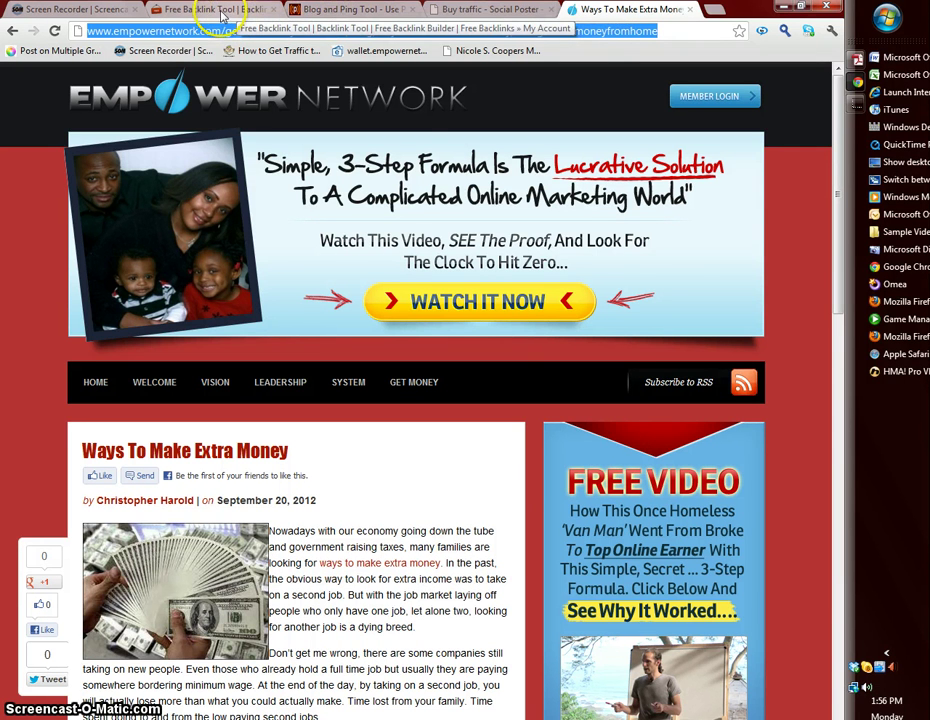
click(222, 12)
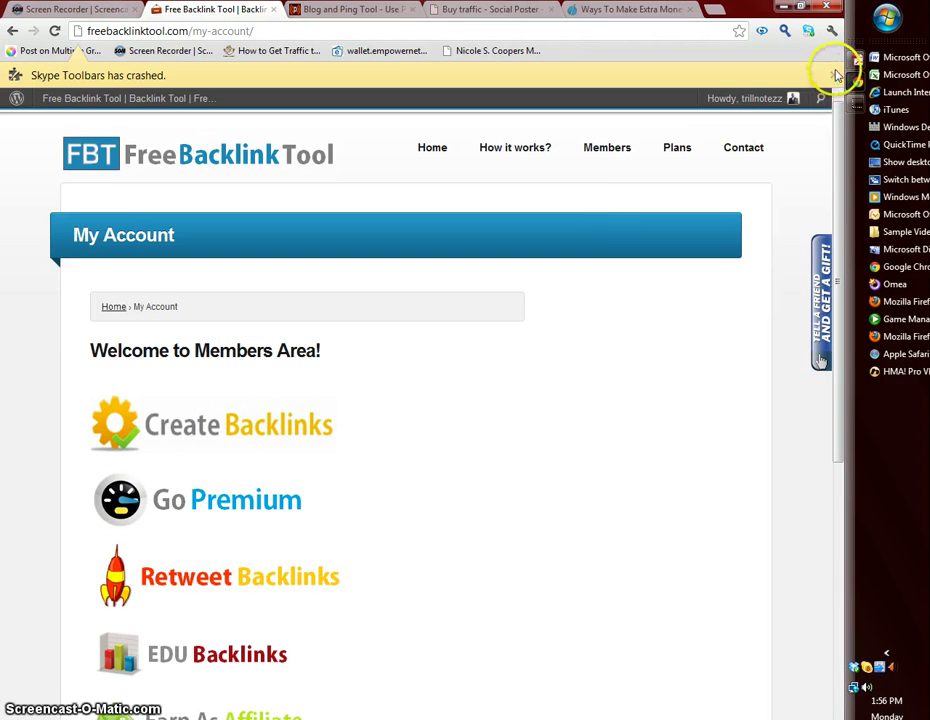
click(833, 75)
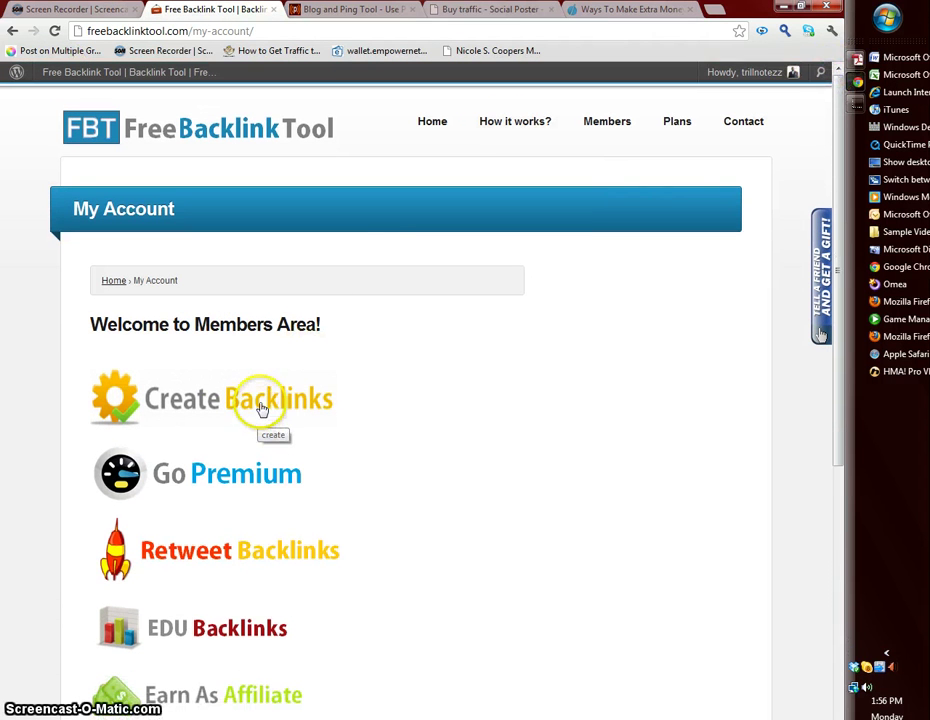
click(261, 408)
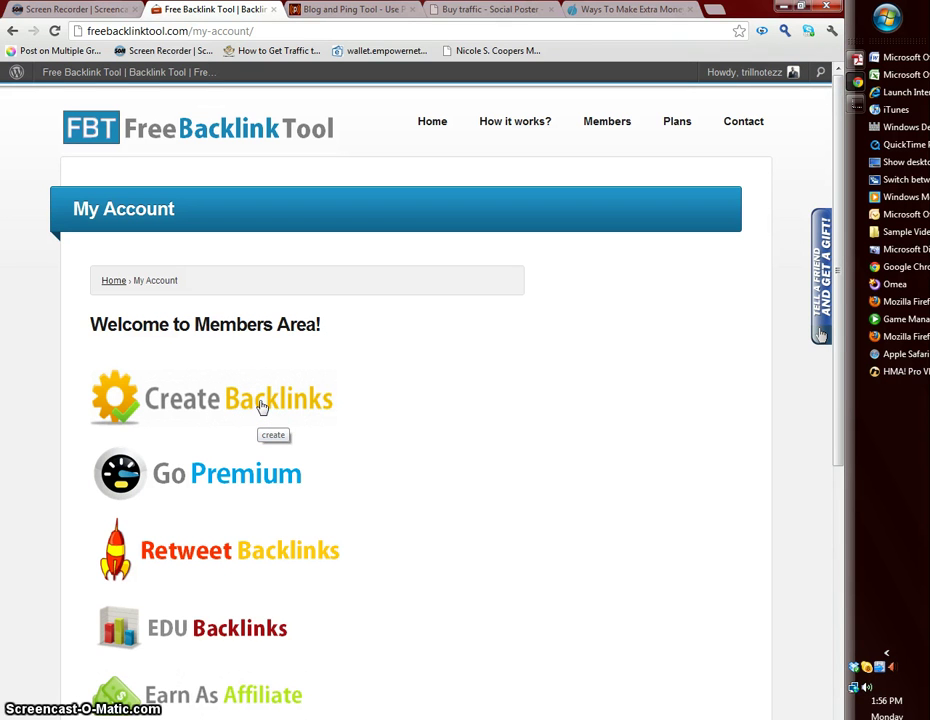
click(261, 406)
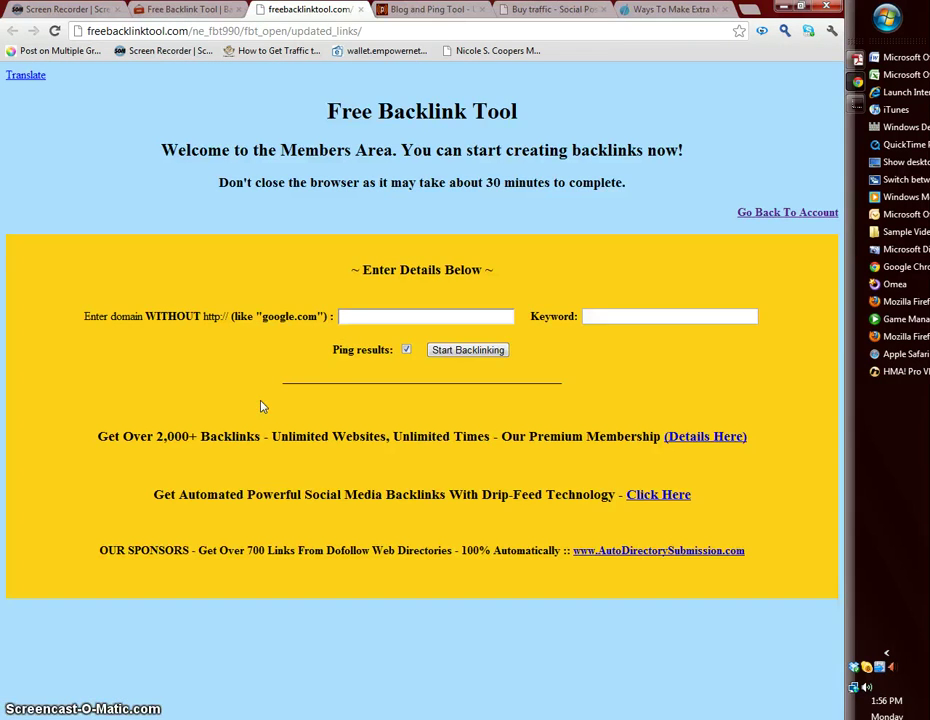
click(365, 316)
key(ctrl+v)
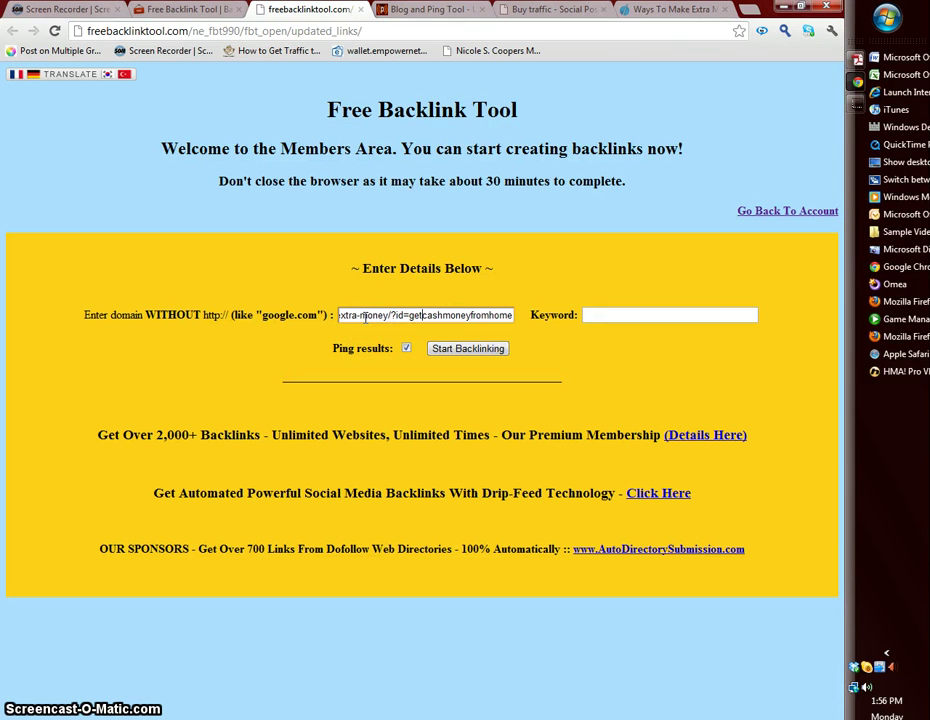
key(Left)
key(Left)
key(Left)
key(Left)
key(Left)
key(Left)
key(Left)
key(Left)
key(Left)
key(Left)
key(Left)
key(Left)
key(Left)
key(Left)
key(Left)
key(Left)
key(Left)
key(Left)
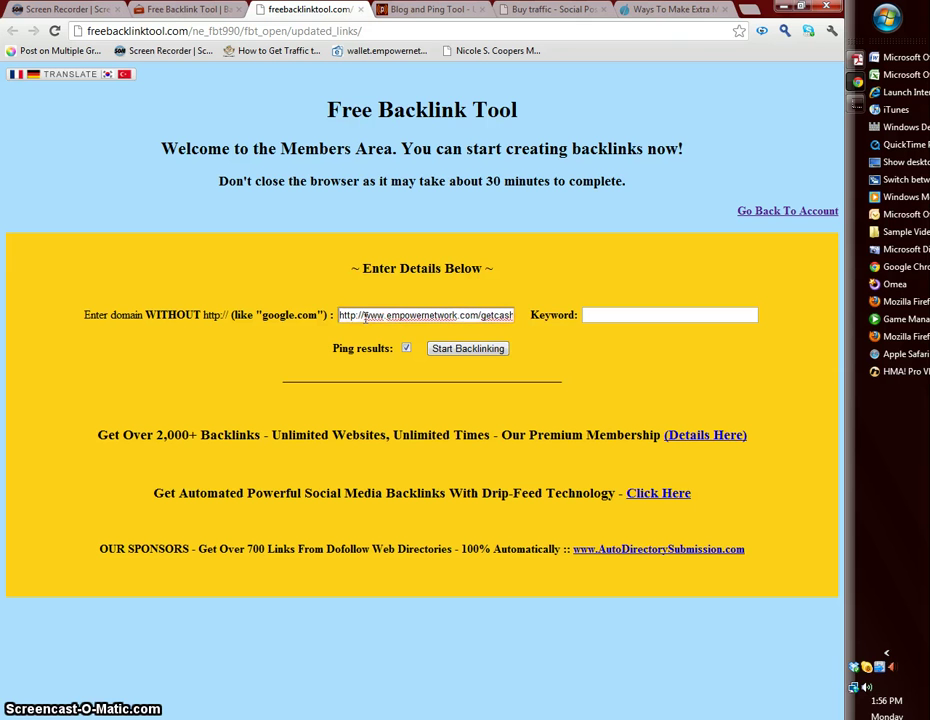
click(384, 316)
key(BackSpace)
key(BackSpace)
key(BackSpace)
key(BackSpace)
key(BackSpace)
key(BackSpace)
key(BackSpace)
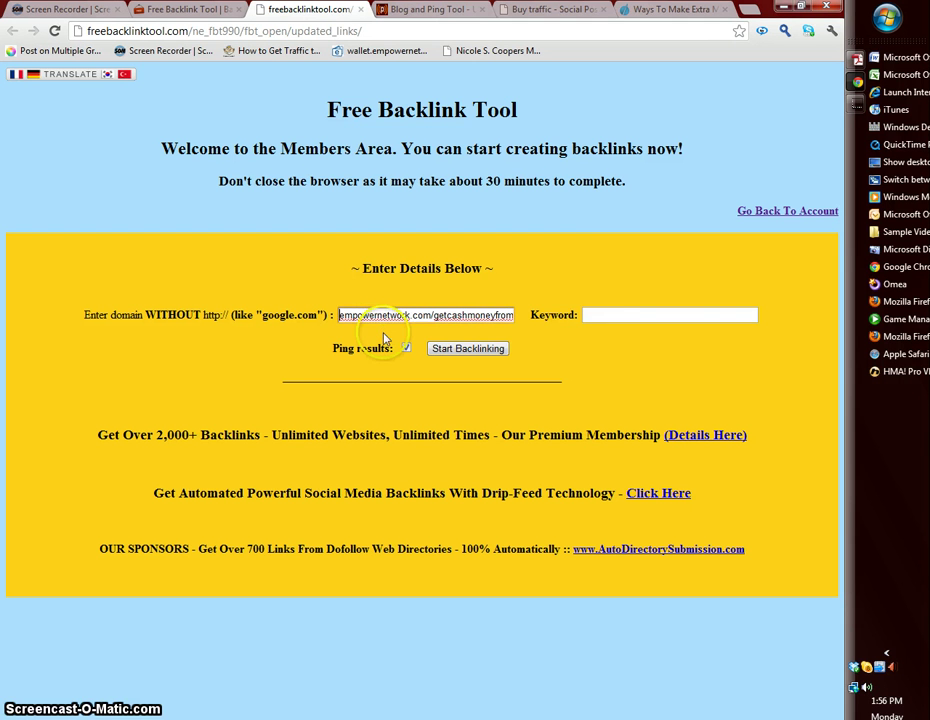
Step: Copy the post title 'Ways To Make Extra Money' in as the keyword and start backlinking
click(613, 316)
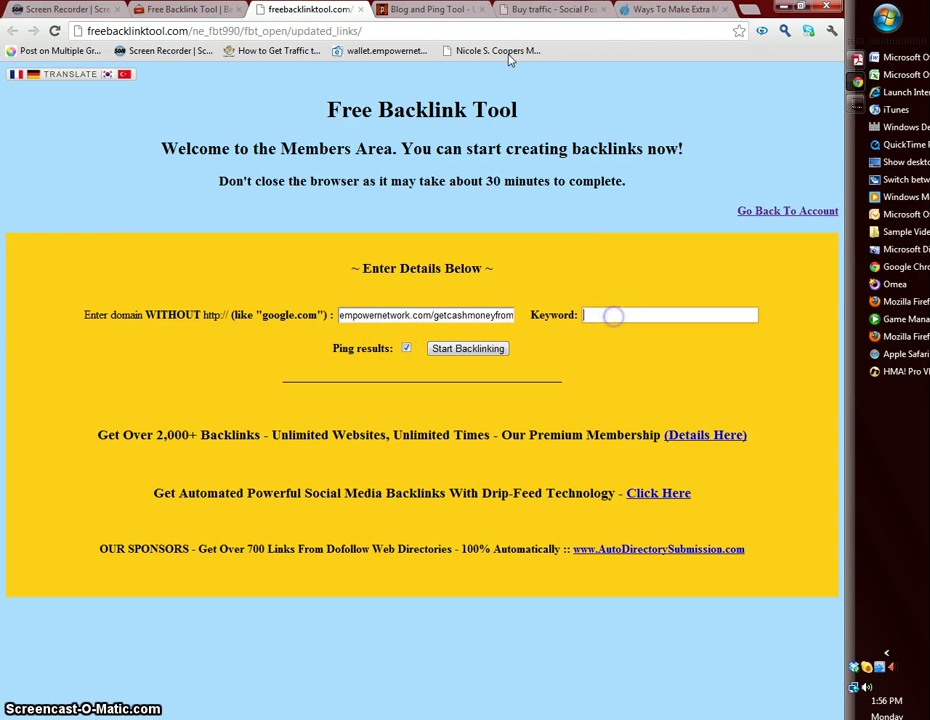
click(645, 10)
mouse_move(296, 451)
mouse_down()
mouse_move(152, 474)
mouse_move(90, 449)
mouse_move(296, 455)
mouse_up()
key(ctrl+c)
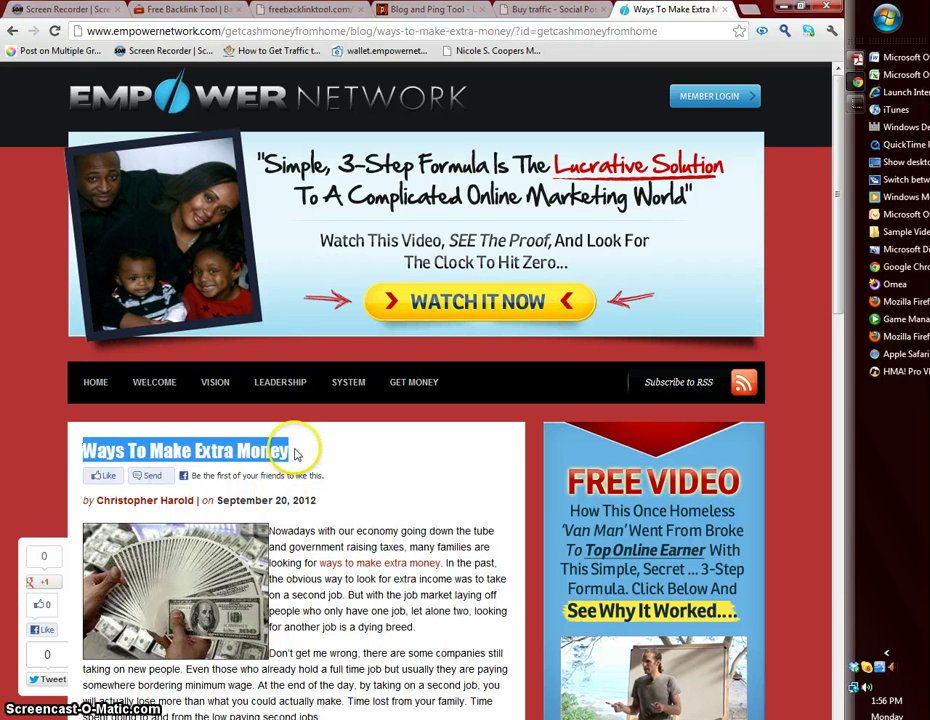
click(282, 14)
click(612, 314)
key(ctrl+v)
click(466, 350)
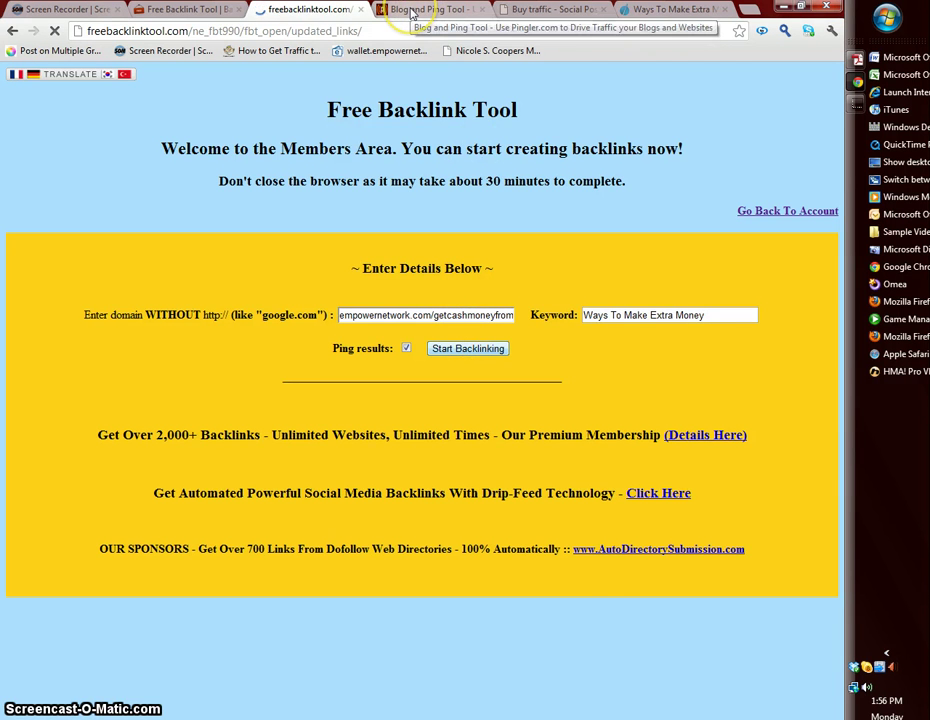
Step: Reselect the post address on the Empower Network tab and switch back to Pingler
click(411, 12)
click(670, 14)
click(573, 33)
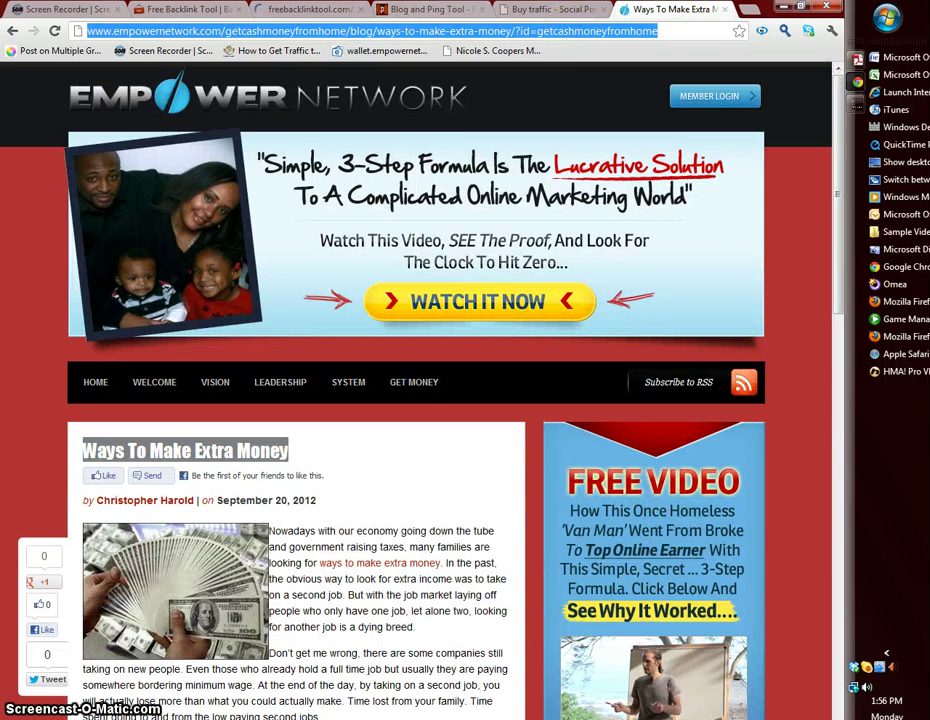
click(415, 12)
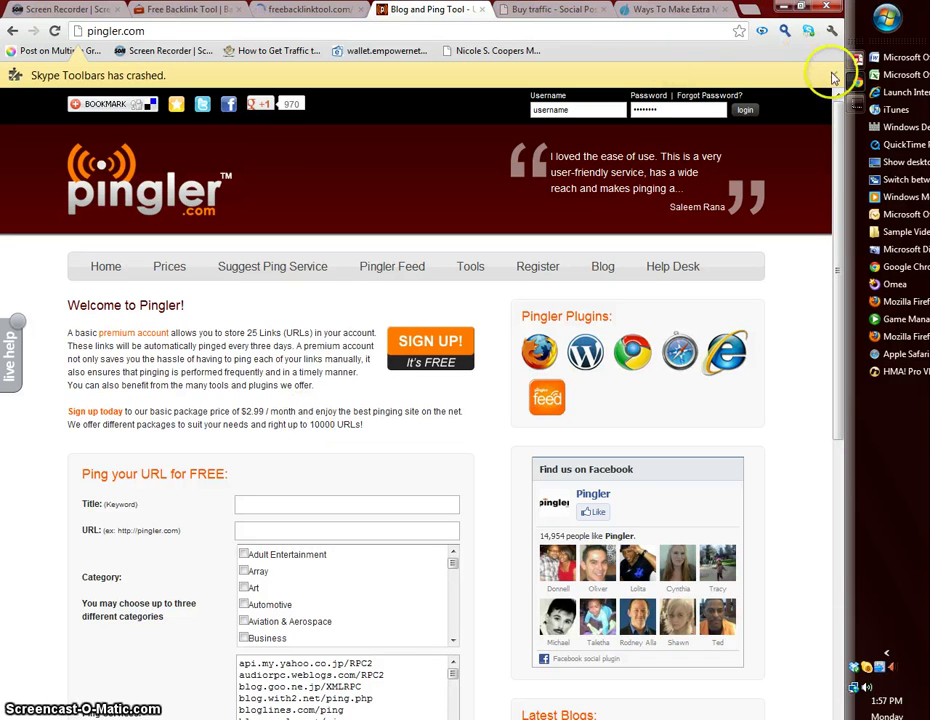
Step: Fill Pingler's ping form with the post URL and the title 'Ways To Make Extra Money'
click(833, 78)
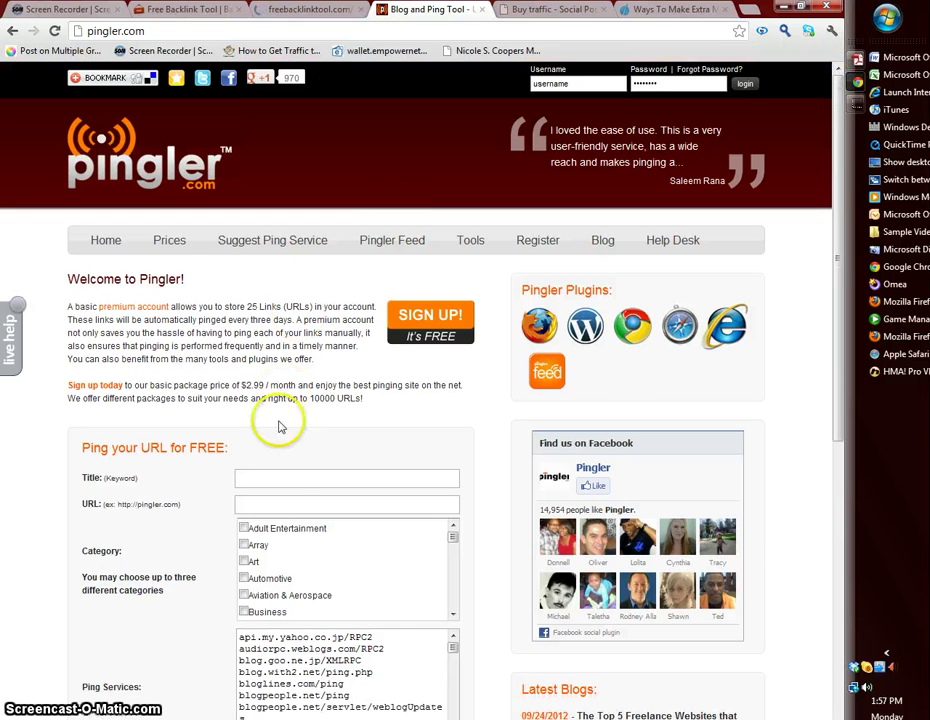
click(274, 477)
click(268, 504)
key(ctrl+v)
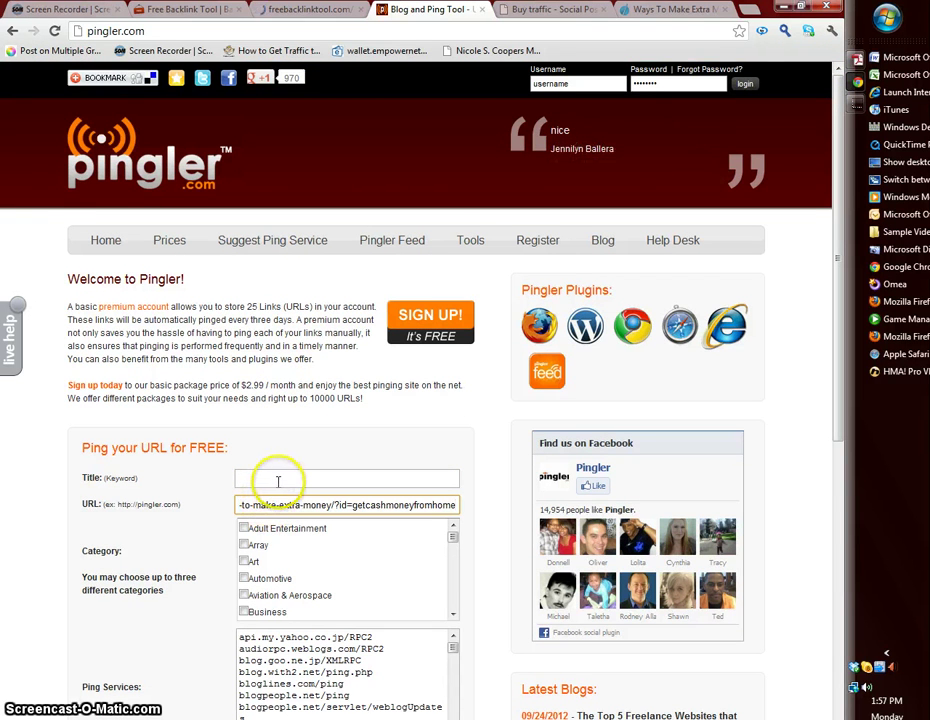
click(279, 481)
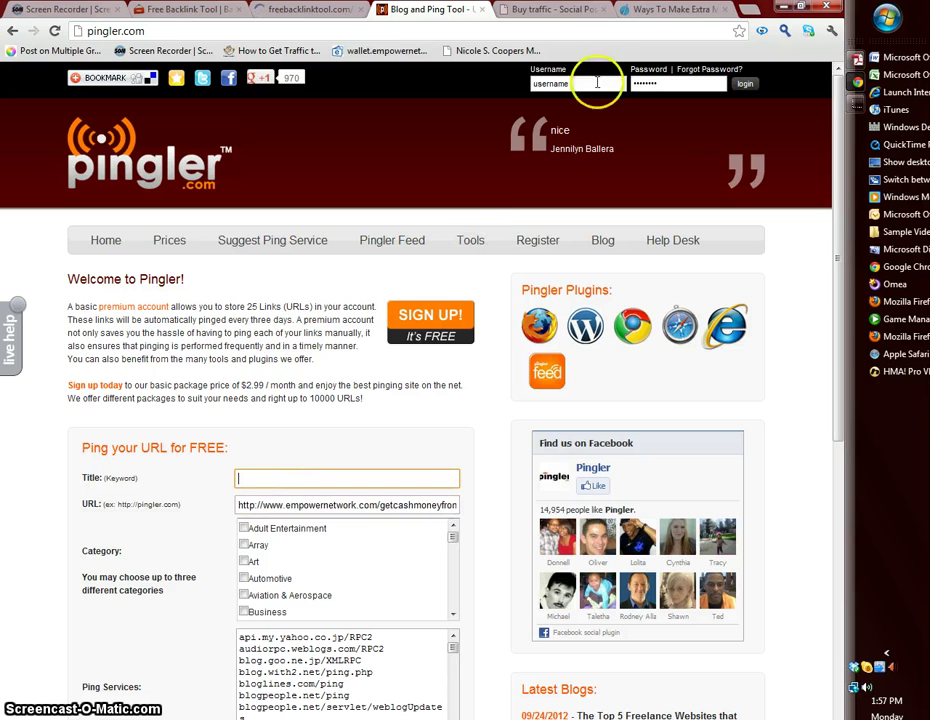
text(Ways To Make Extra)
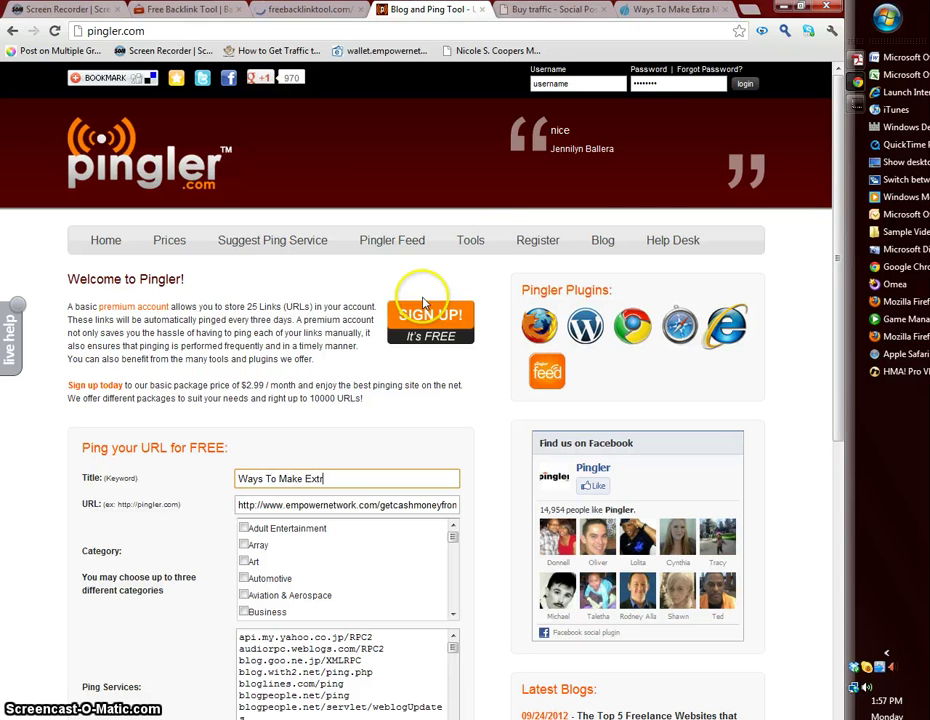
text( Money)
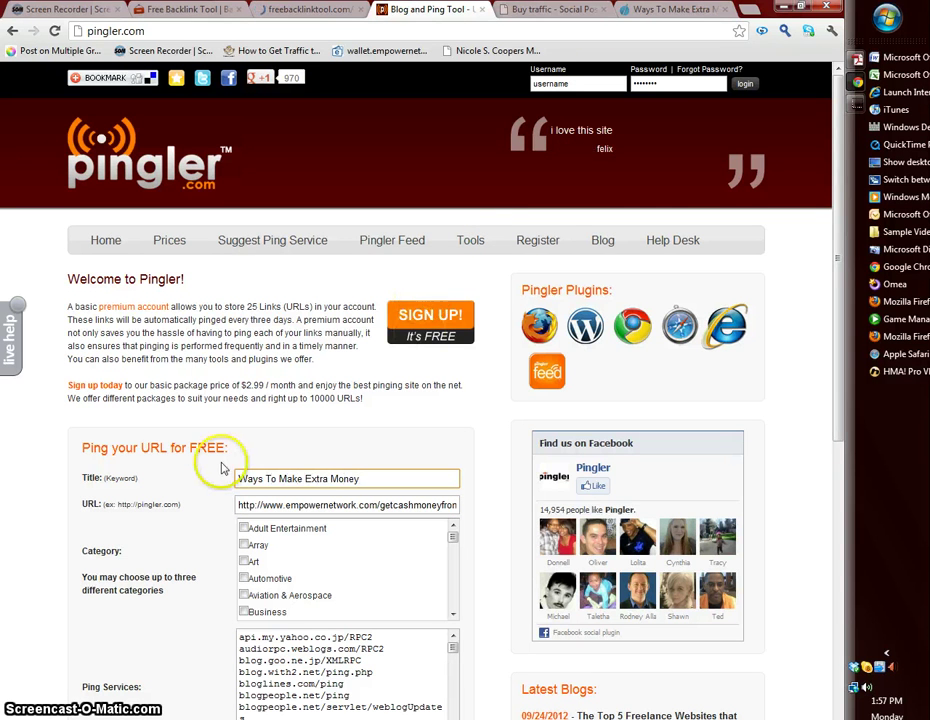
Step: Tick the Internet & Online, Online Business and Working From Home categories
scroll(190, 550, down, 1)
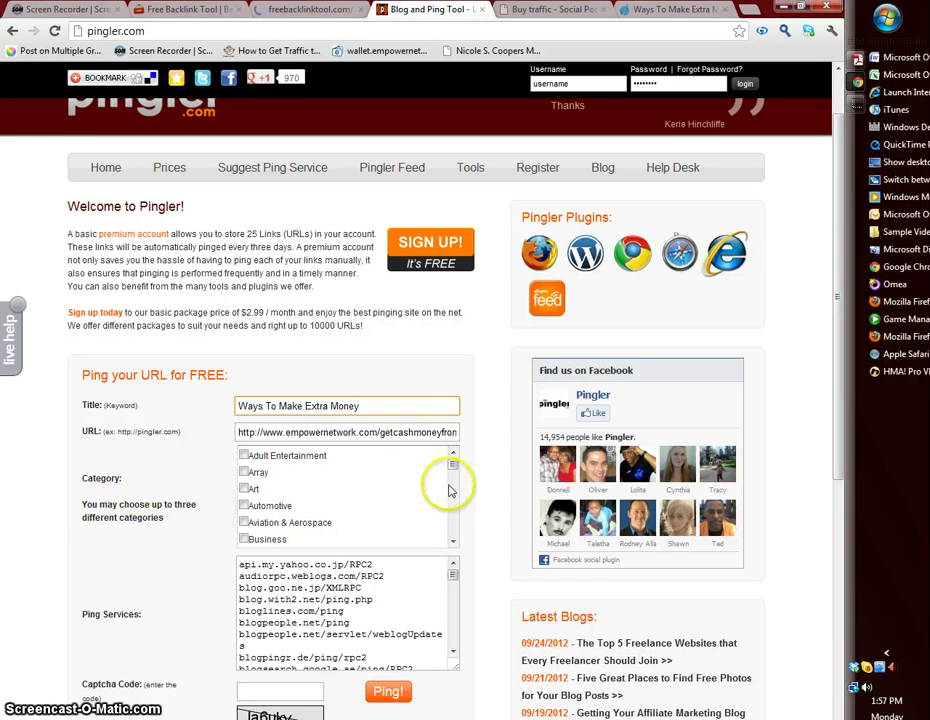
drag(452, 465, 452, 498)
click(243, 532)
drag(452, 498, 448, 538)
click(241, 458)
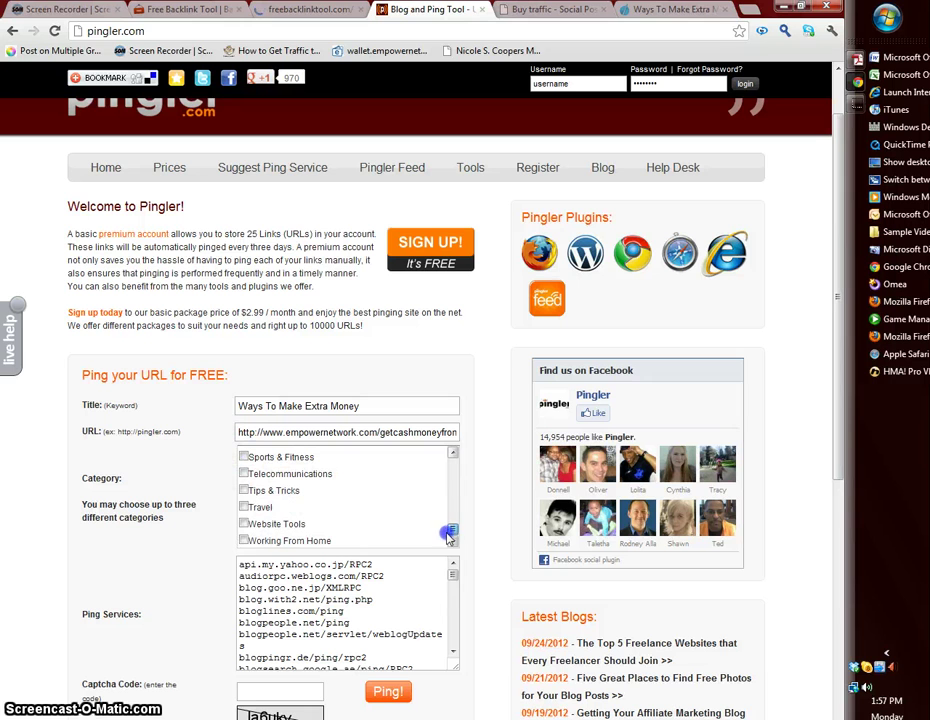
click(243, 540)
Step: Enter the captcha code and submit the ping to 83 services
scroll(218, 633, down, 2)
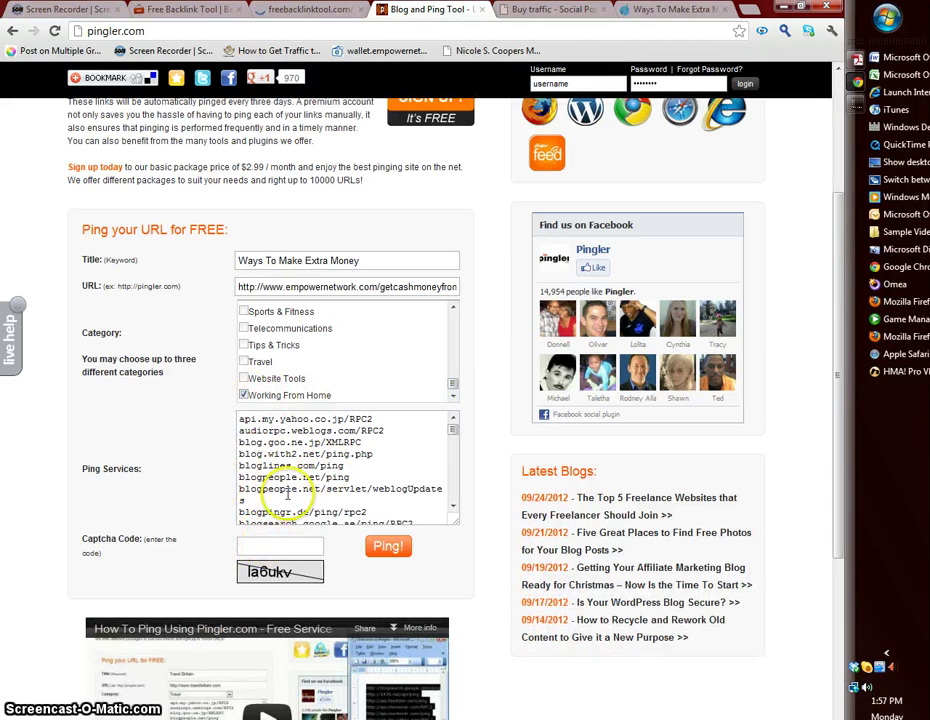
click(278, 545)
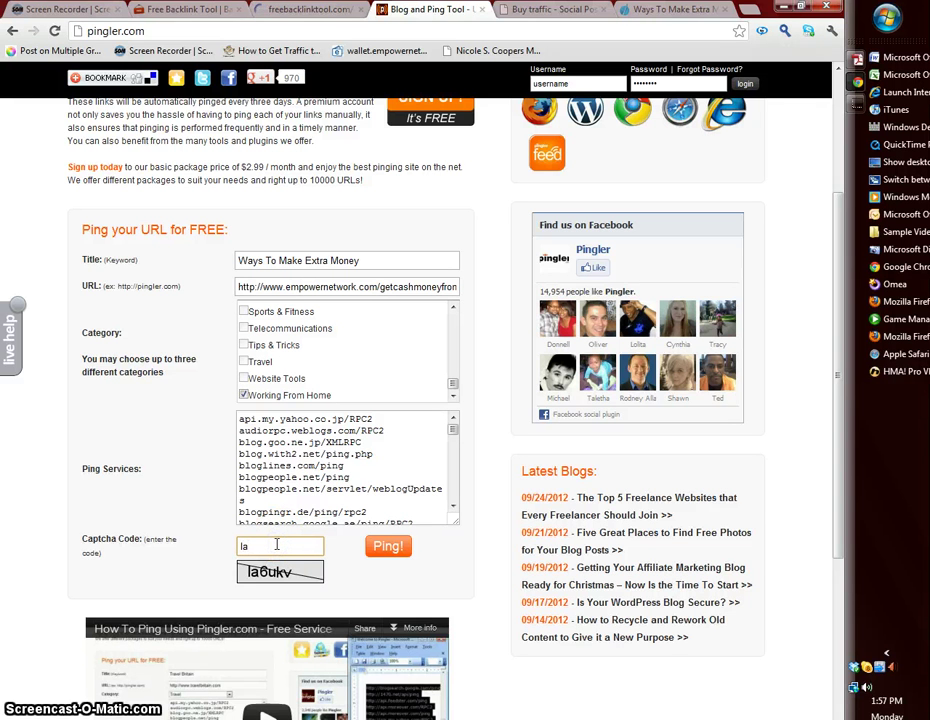
text(6ukv)
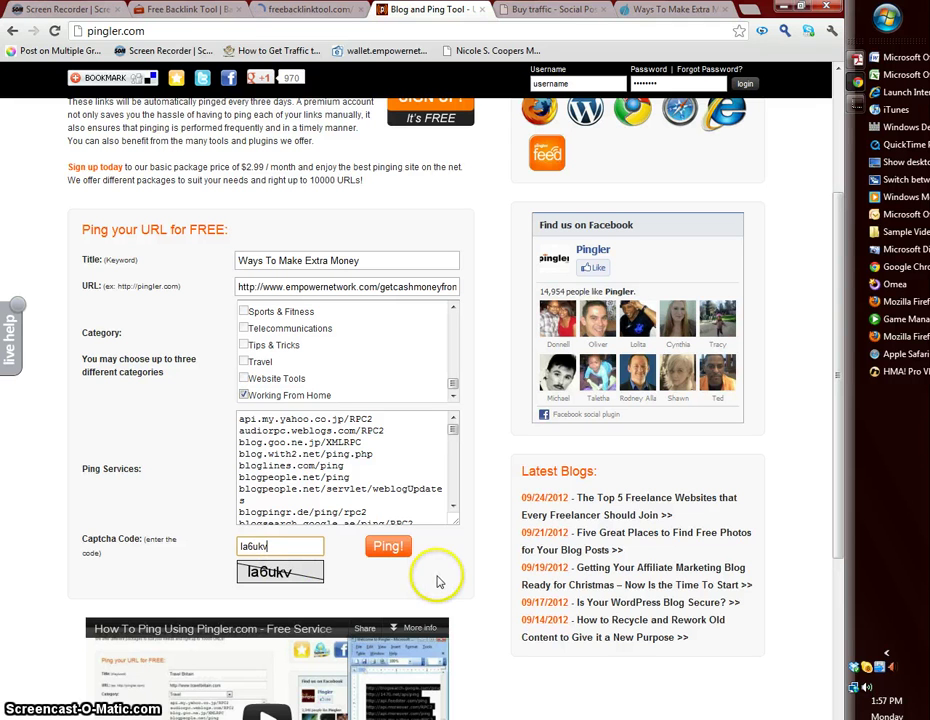
click(390, 548)
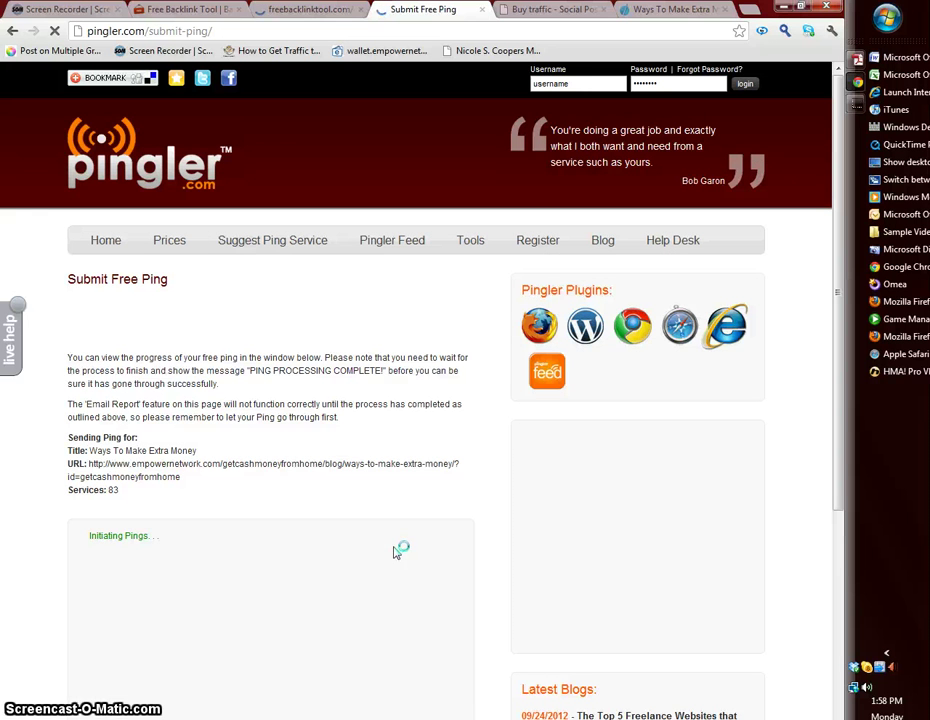
click(421, 391)
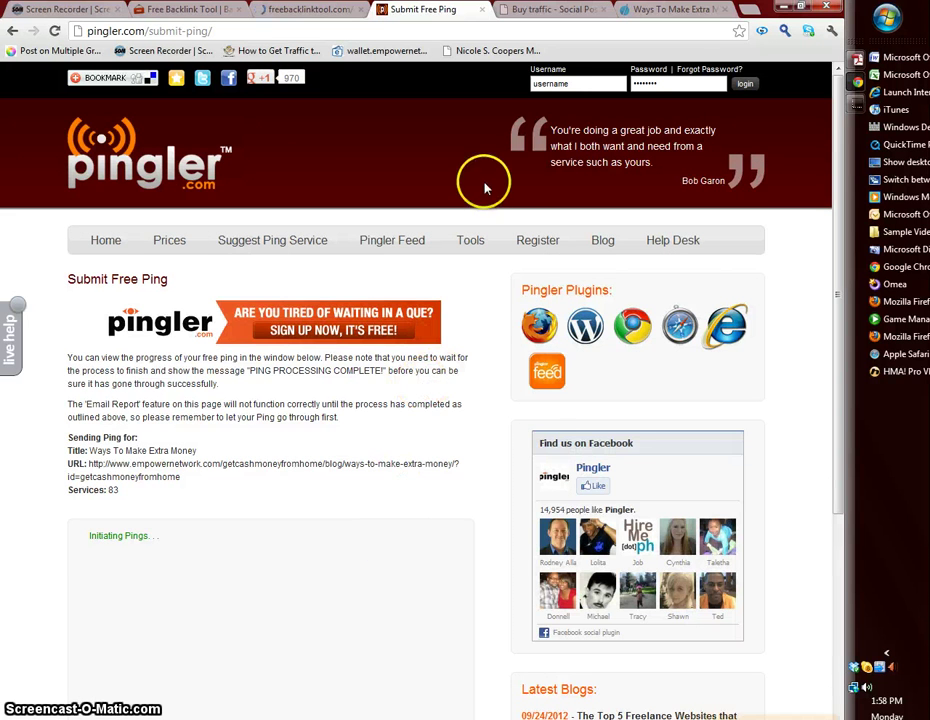
click(537, 10)
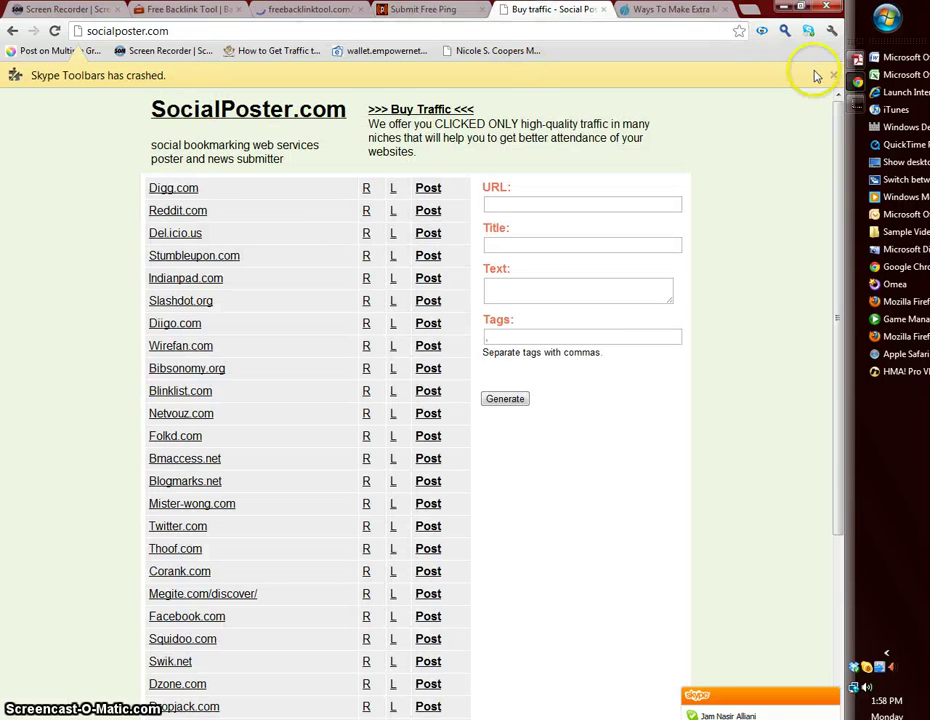
Step: Dismiss the Skype crash infobar and scroll through SocialPoster.com's bookmarking site list
click(836, 76)
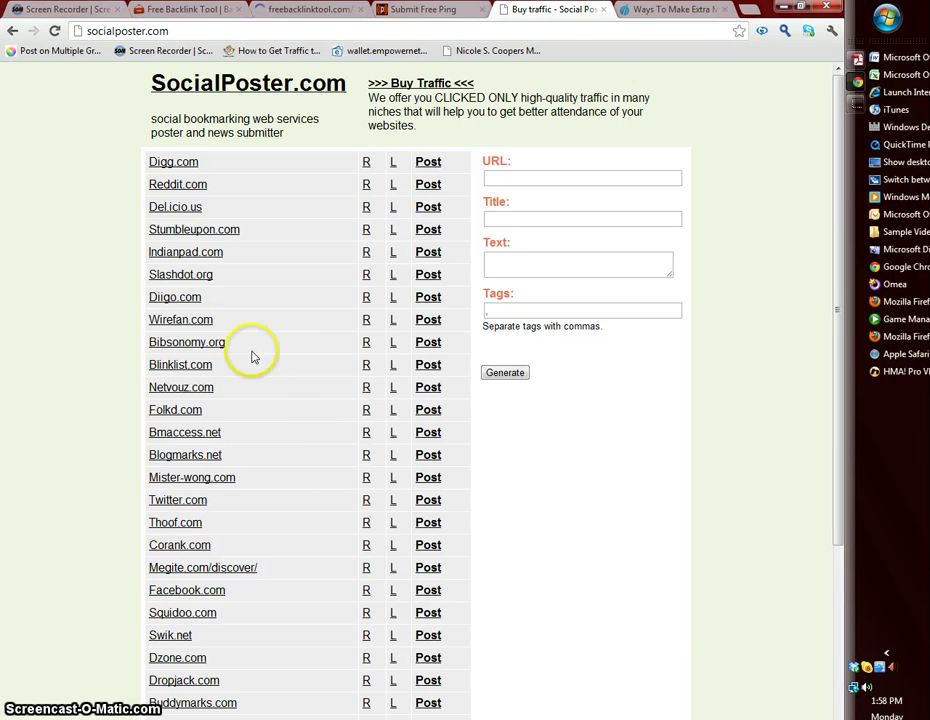
scroll(200, 260, down, 2)
scroll(230, 535, down, 1)
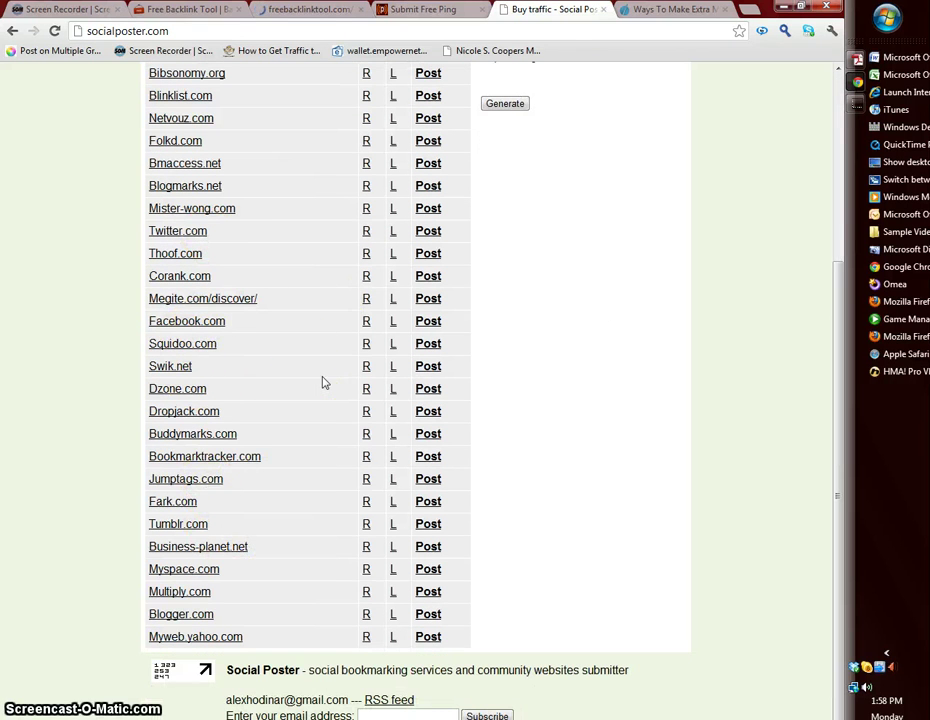
scroll(322, 381, up, 1)
scroll(322, 381, up, 1)
scroll(322, 381, up, 1)
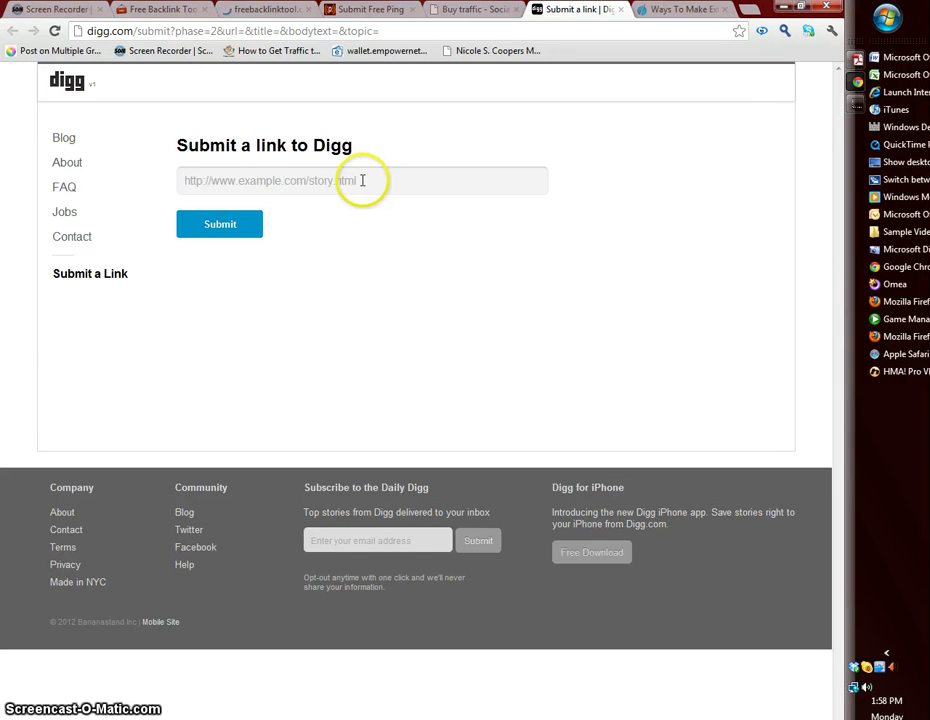
Step: Paste the post link into Digg, submit it, and close the Digg tab
click(349, 179)
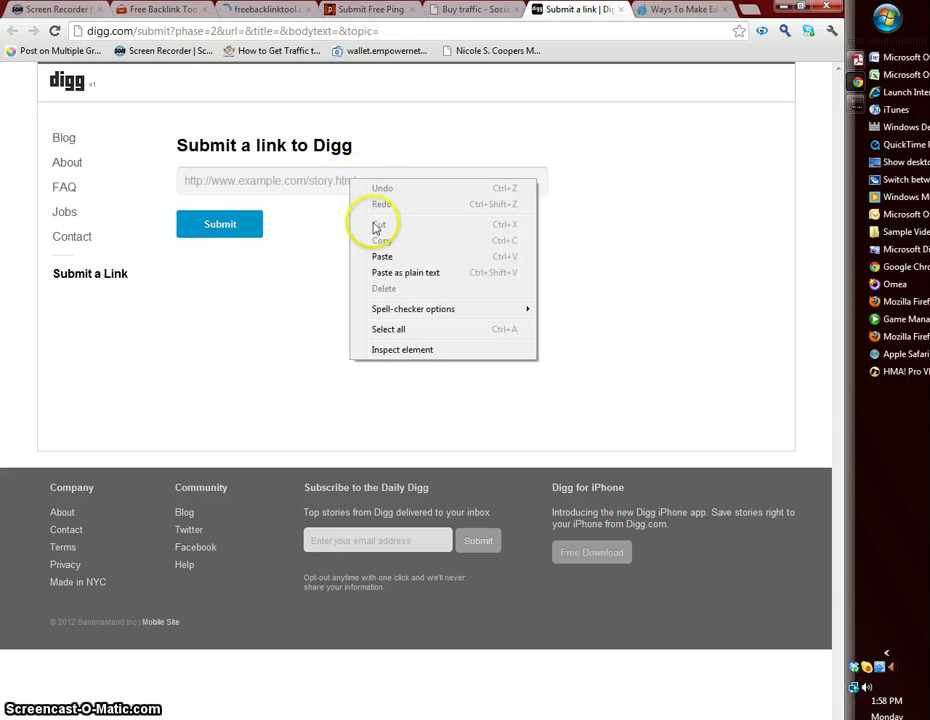
click(378, 257)
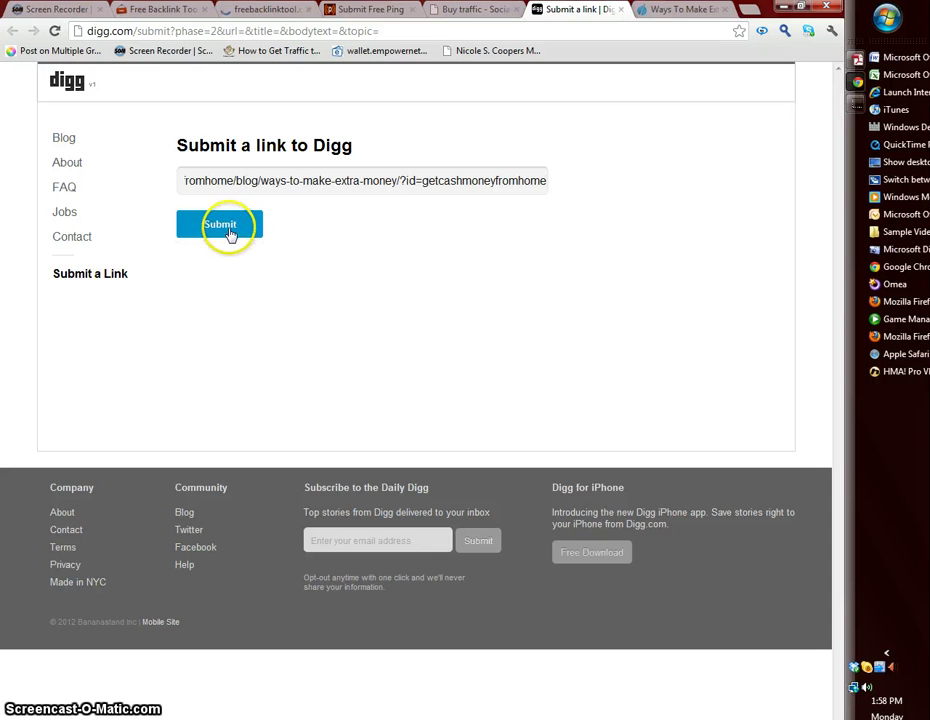
click(228, 227)
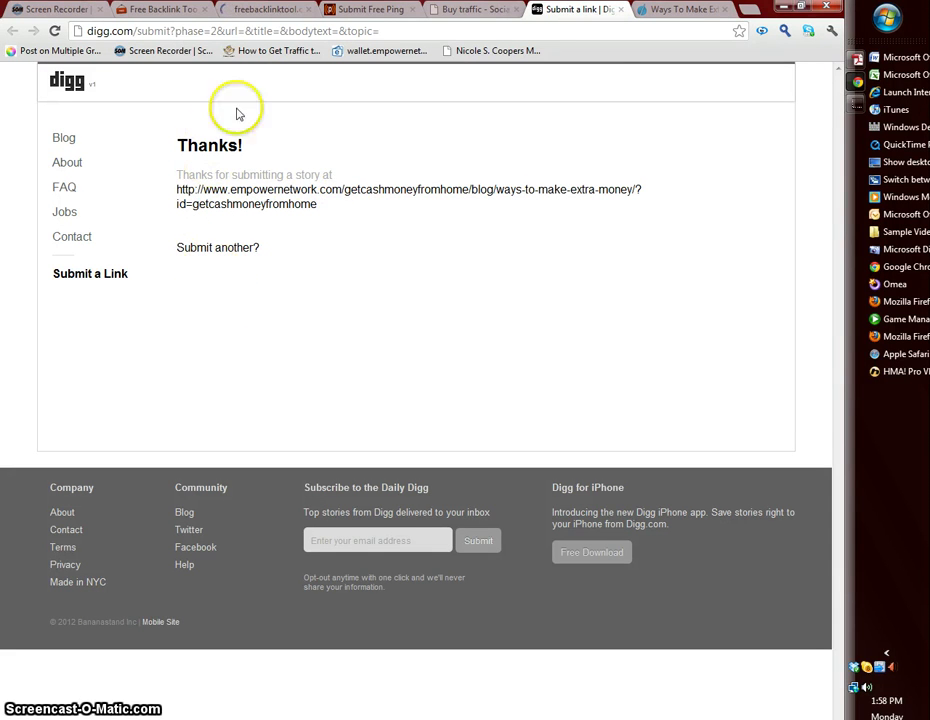
click(621, 10)
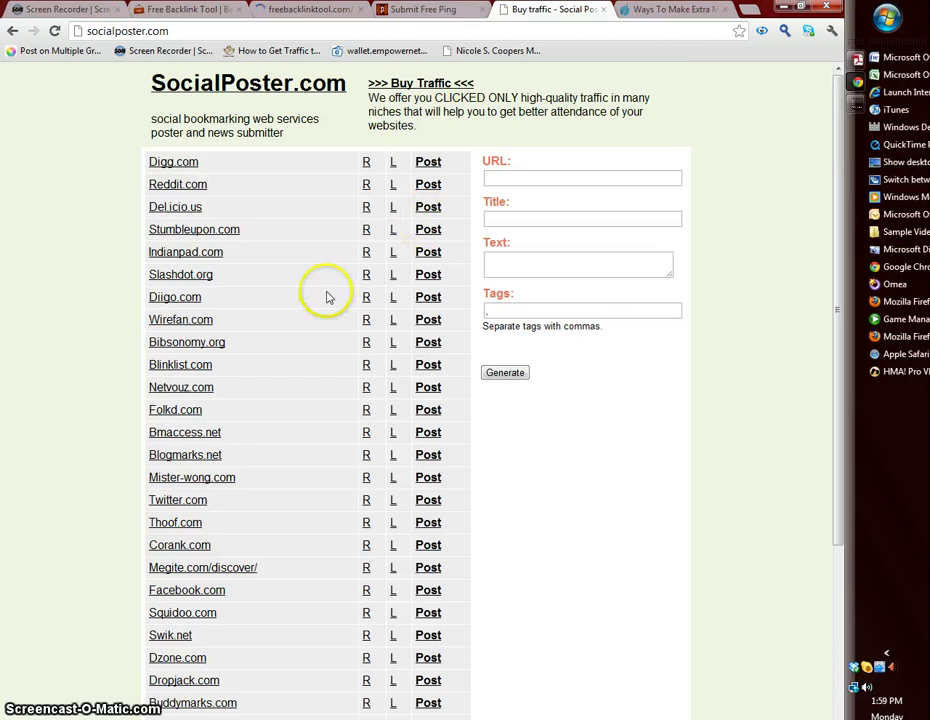
Step: Open the Del.icio.us Post link from SocialPoster.com's site list
scroll(285, 370, down, 3)
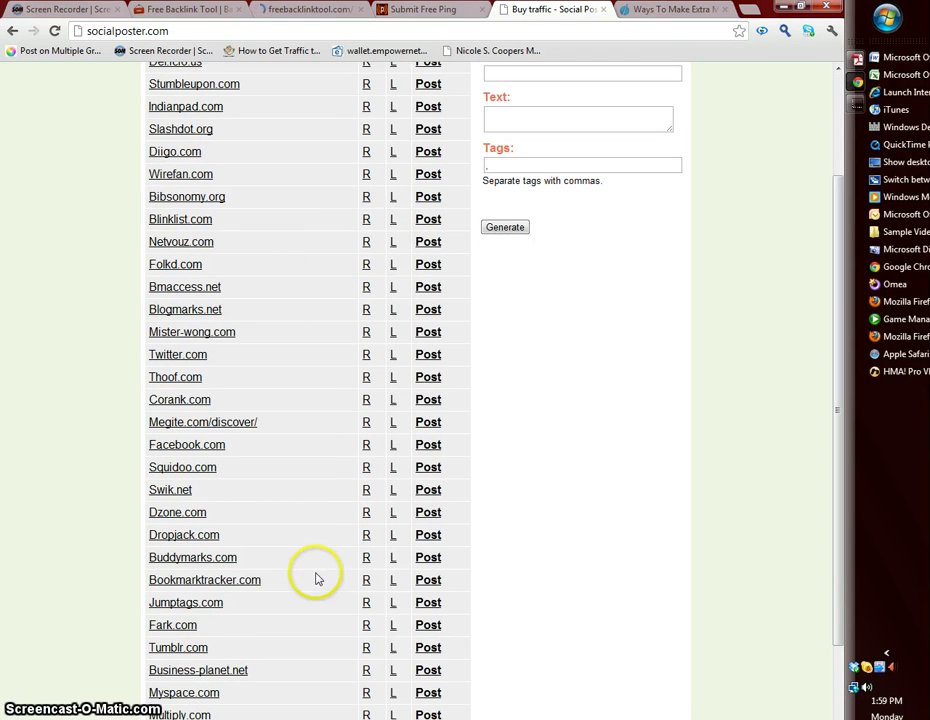
scroll(345, 578, up, 3)
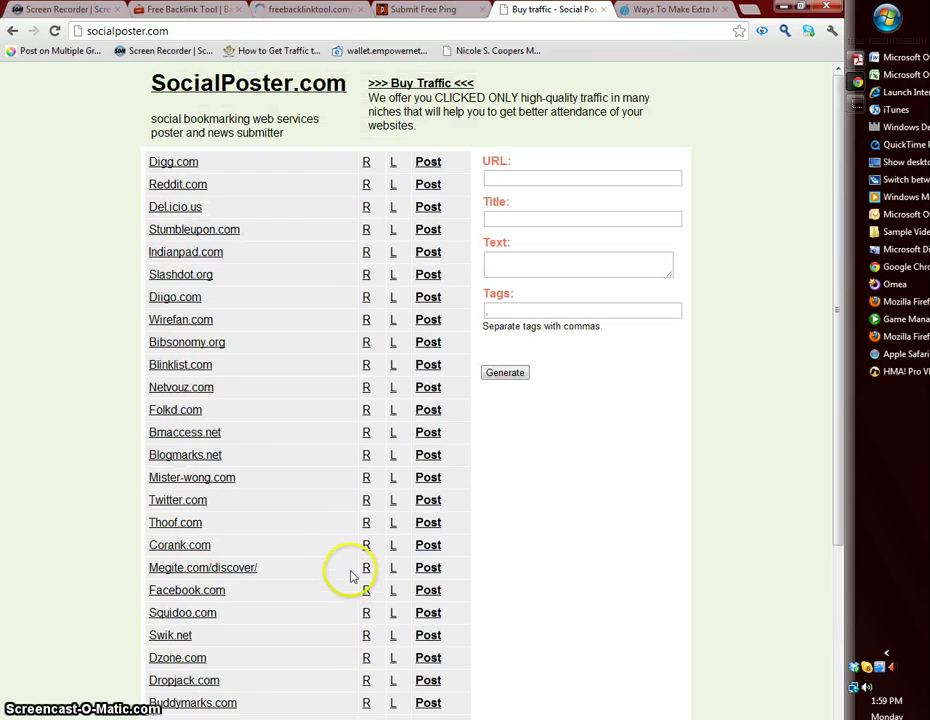
click(427, 207)
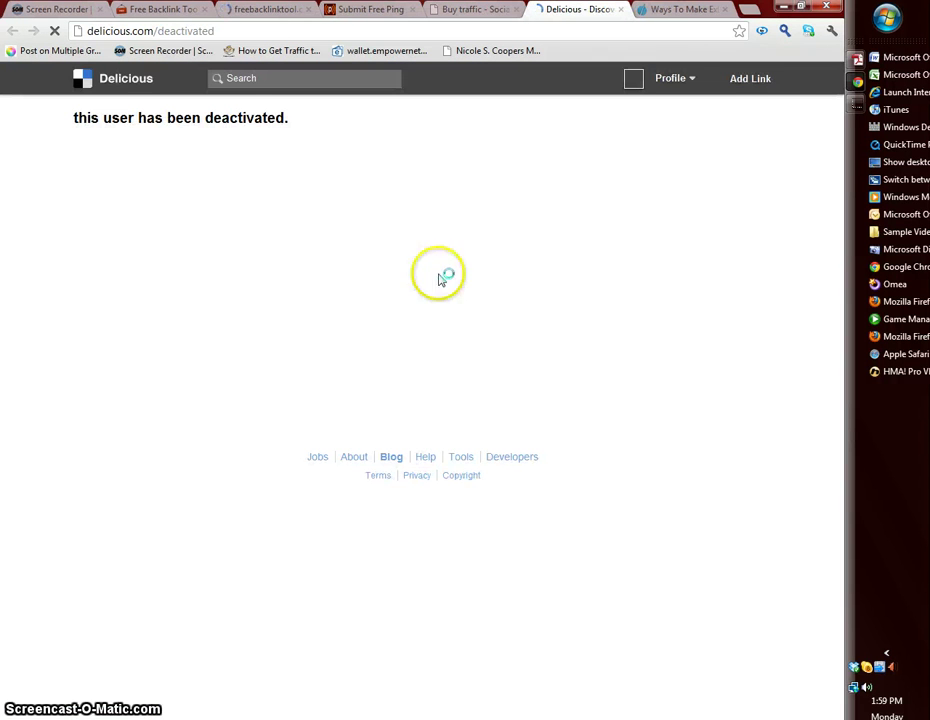
Step: Add a new Delicious link with the pasted blog post URL
click(758, 80)
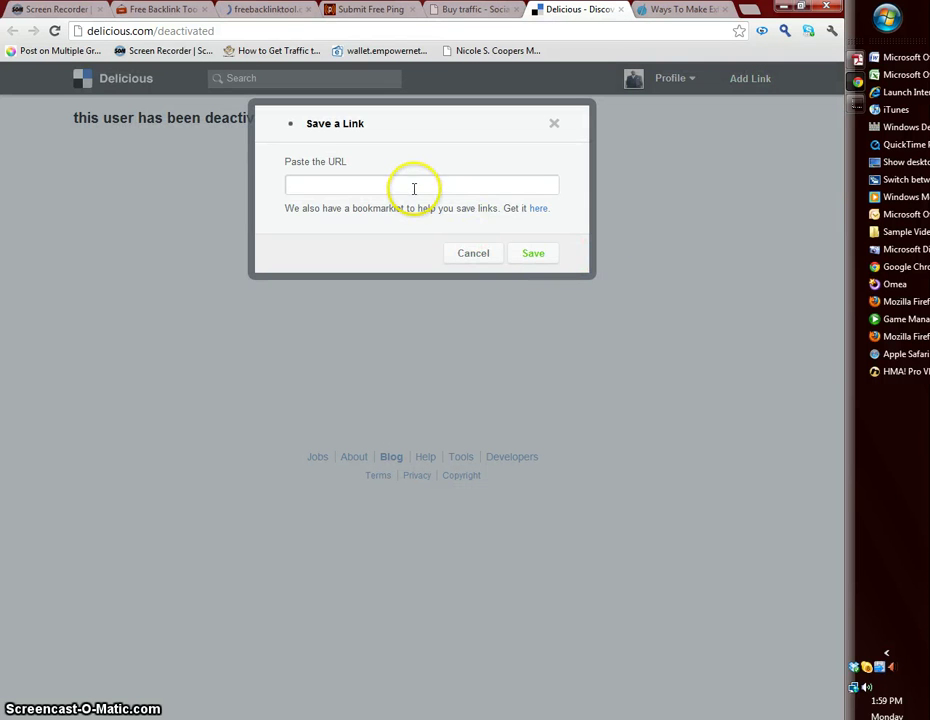
right_click(415, 191)
click(450, 268)
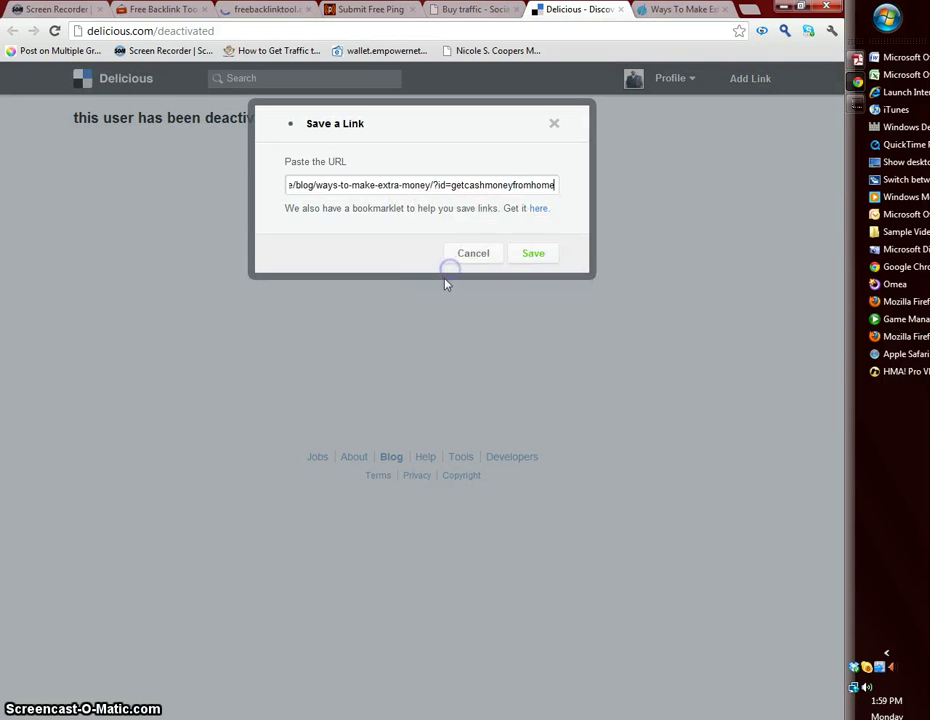
click(525, 258)
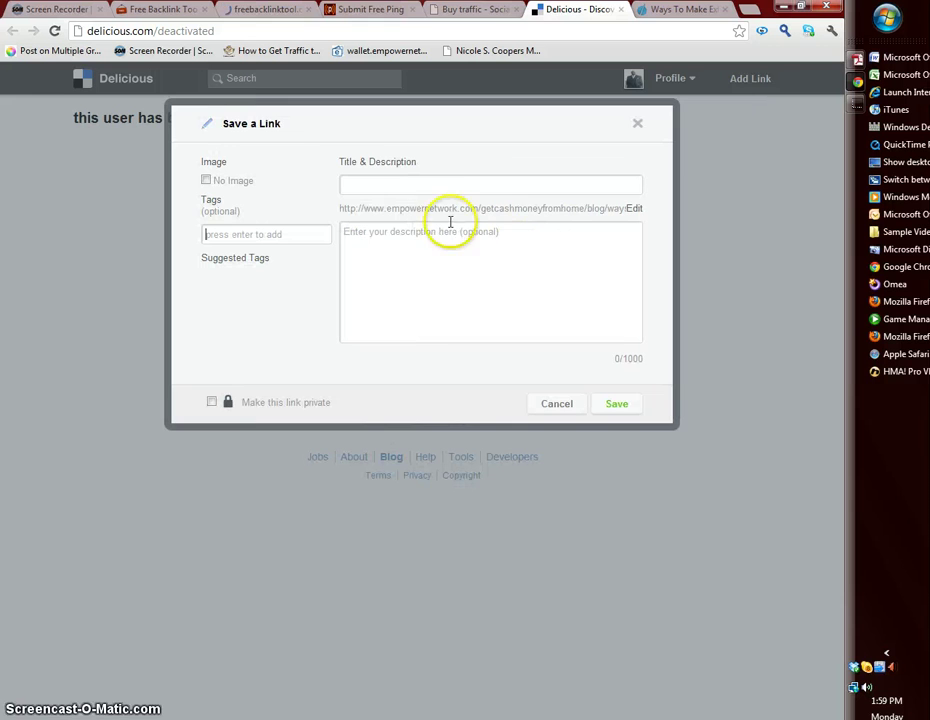
Step: Title it 'Ways To Make Extra Money', describe it as 'Ways To Make Extra Money Online', tag it, and save
click(445, 183)
text(Ways To Make Ext)
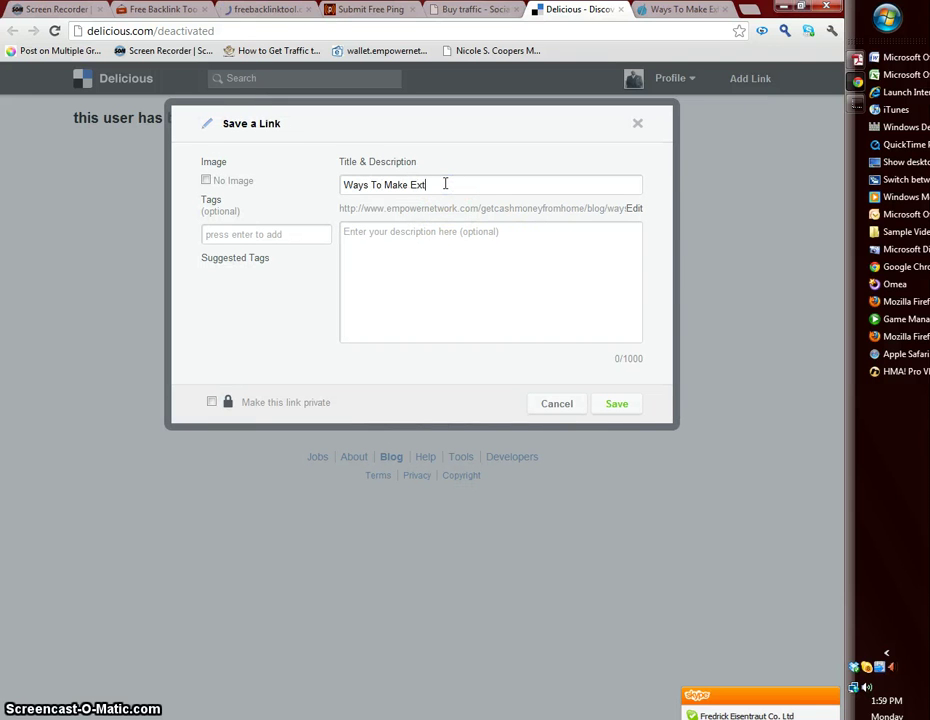
text(ra Money)
click(446, 255)
text(Ws To Mak)
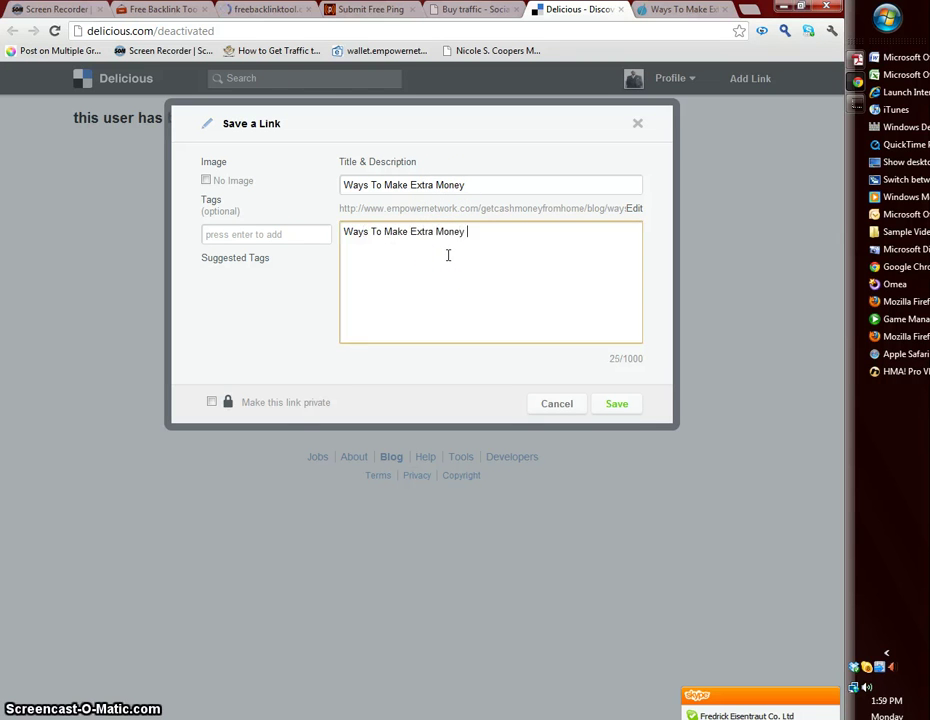
text(nline)
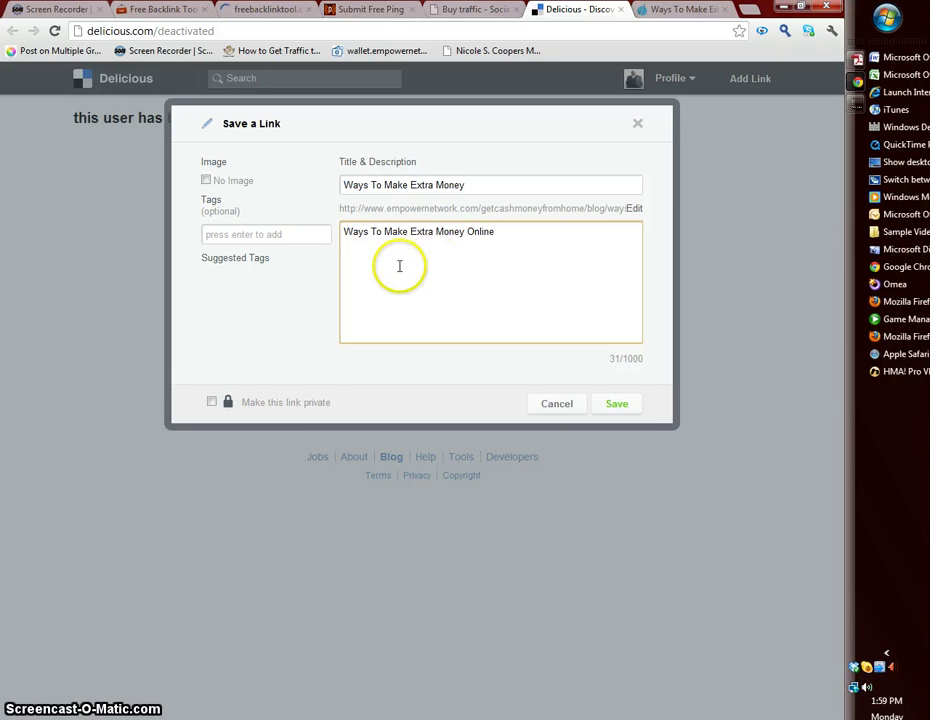
click(245, 235)
text(ways to m)
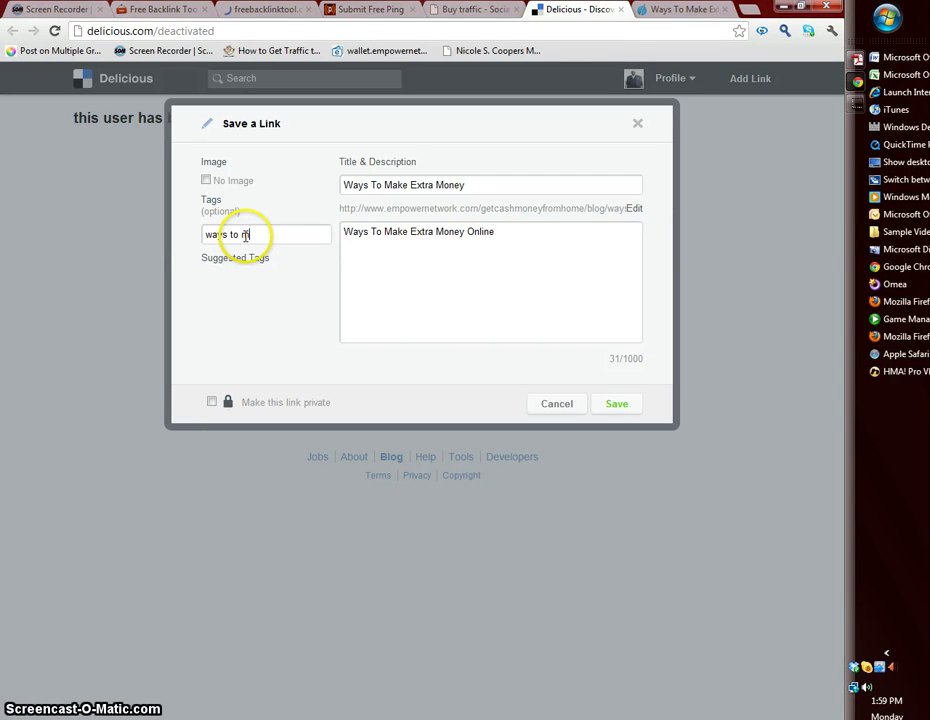
text(ake extra money online)
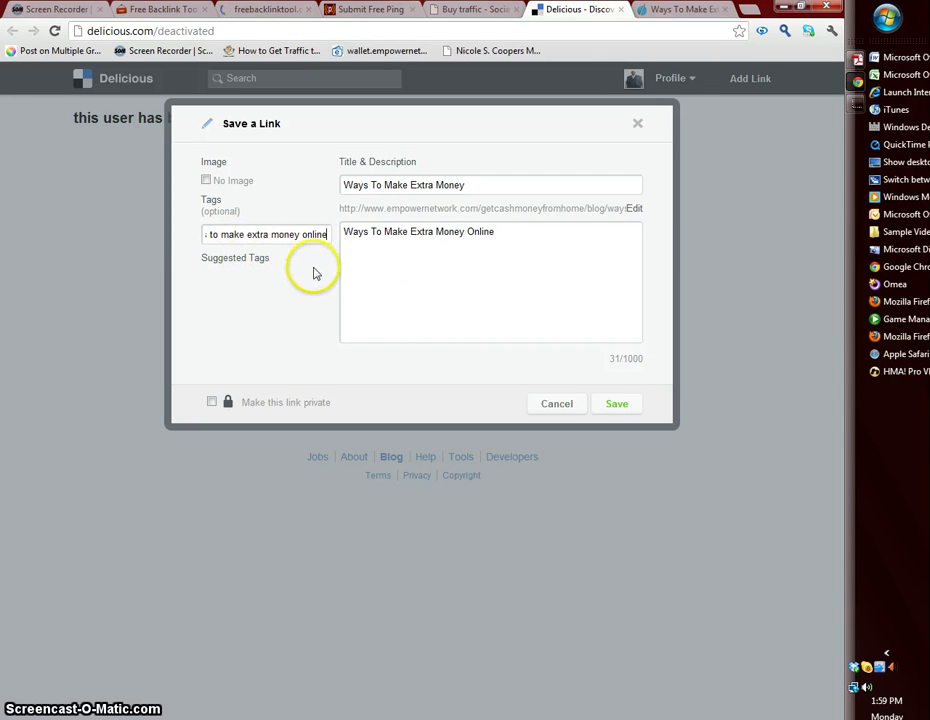
click(616, 404)
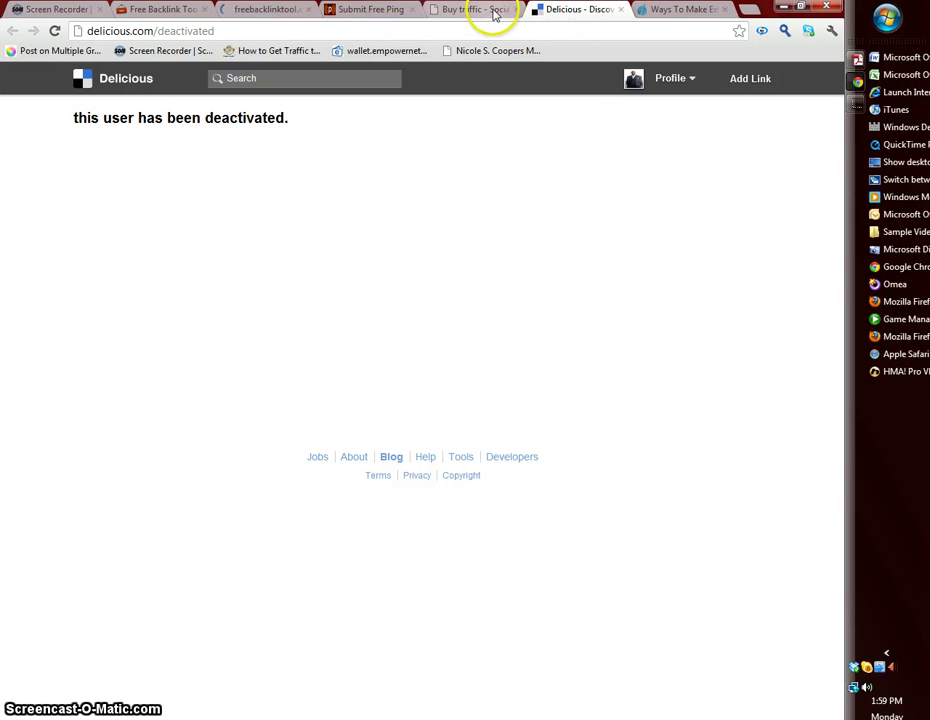
Step: Confirm Pingler's log shows PING PROCESSING COMPLETE, then view the Free Backlink Tool results
click(382, 14)
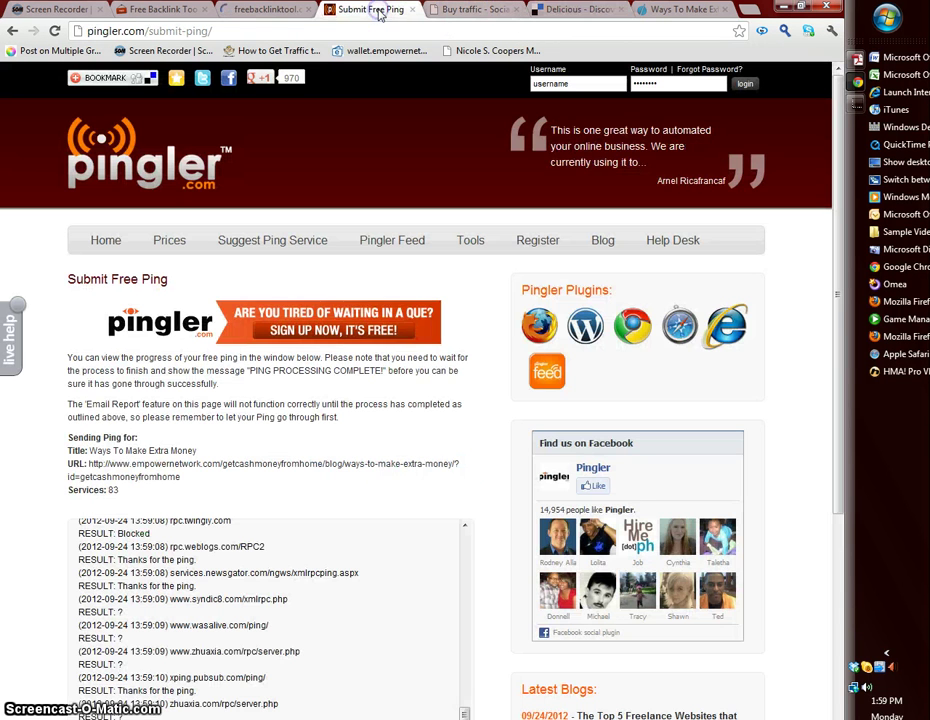
scroll(60, 415, down, 2)
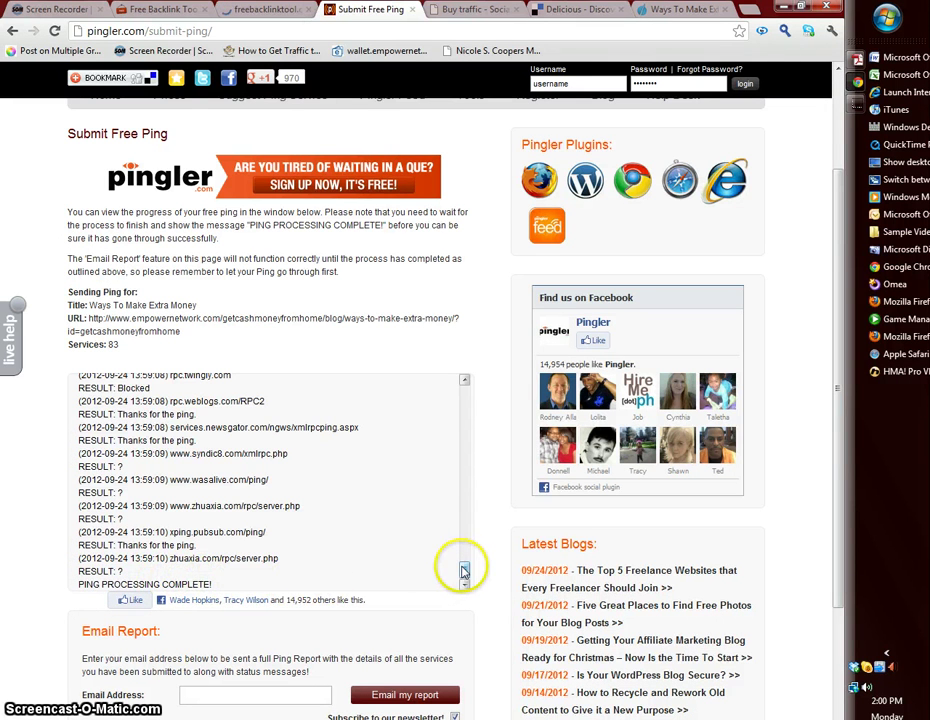
drag(465, 569, 462, 398)
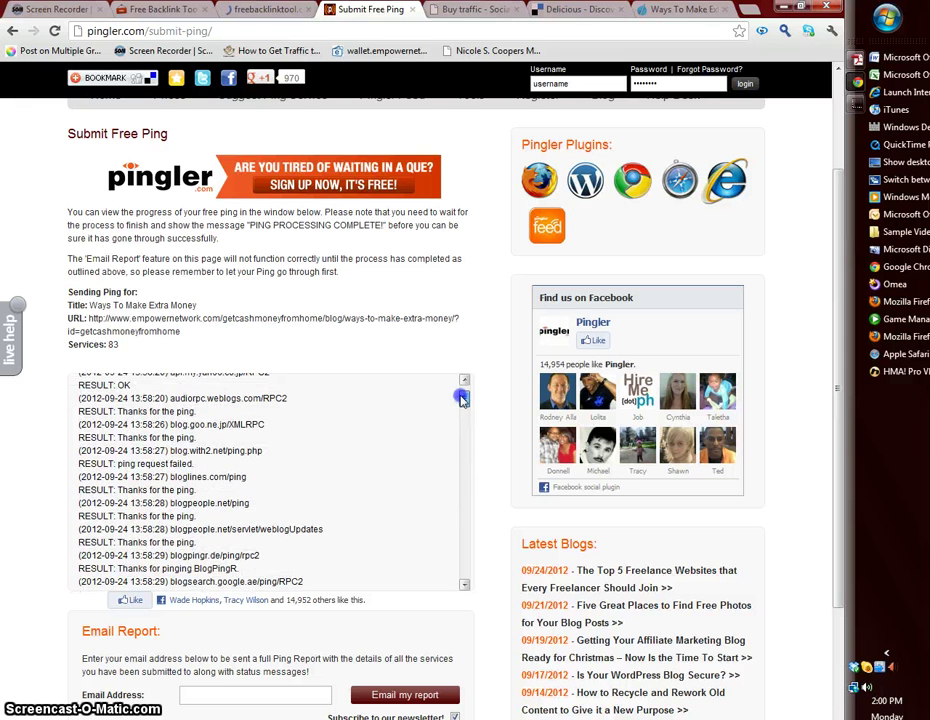
click(252, 12)
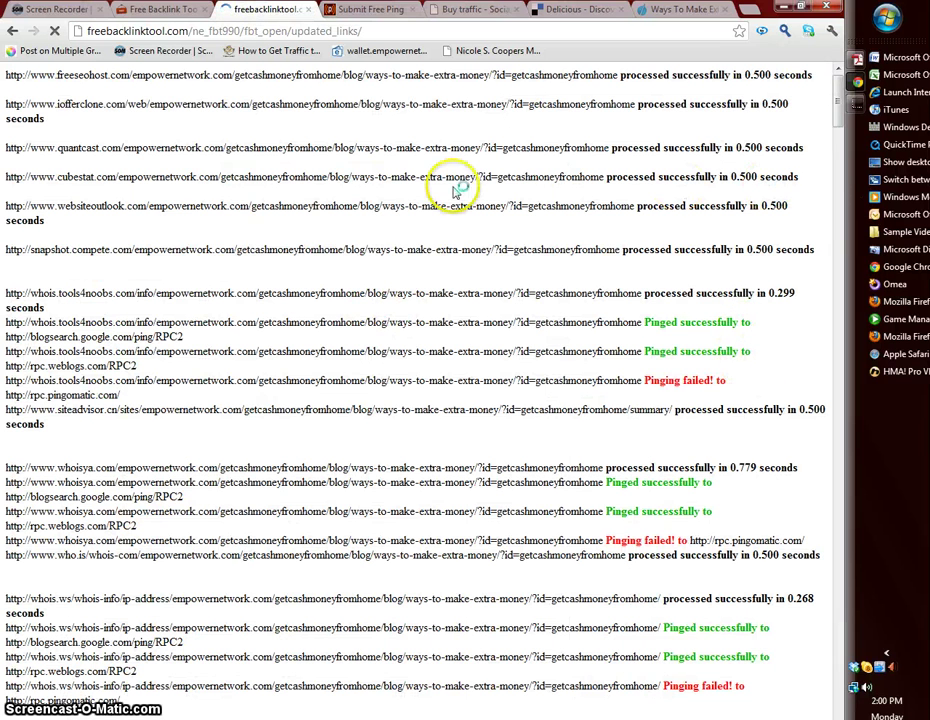